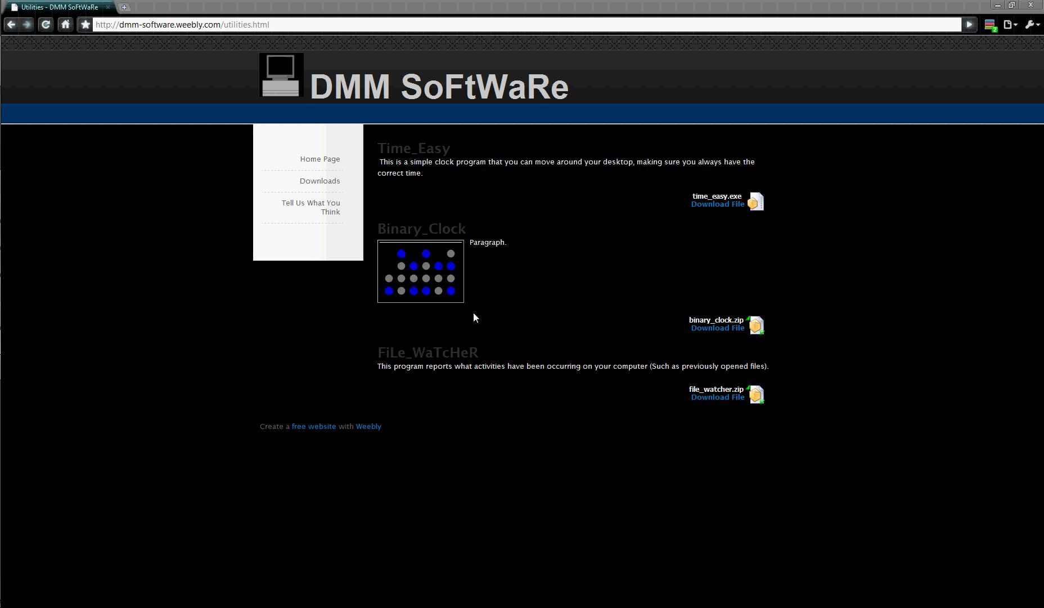
Reload the DMM SoFtWaRe Utilities downloads page and download file_watcher.zip.
click(201, 24)
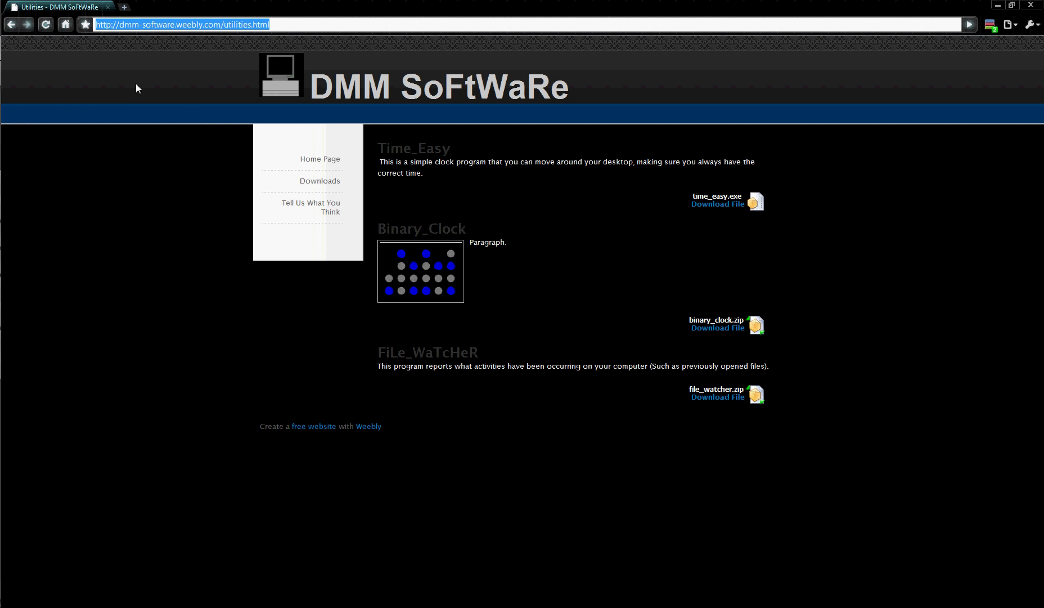
mouse_move(316, 191)
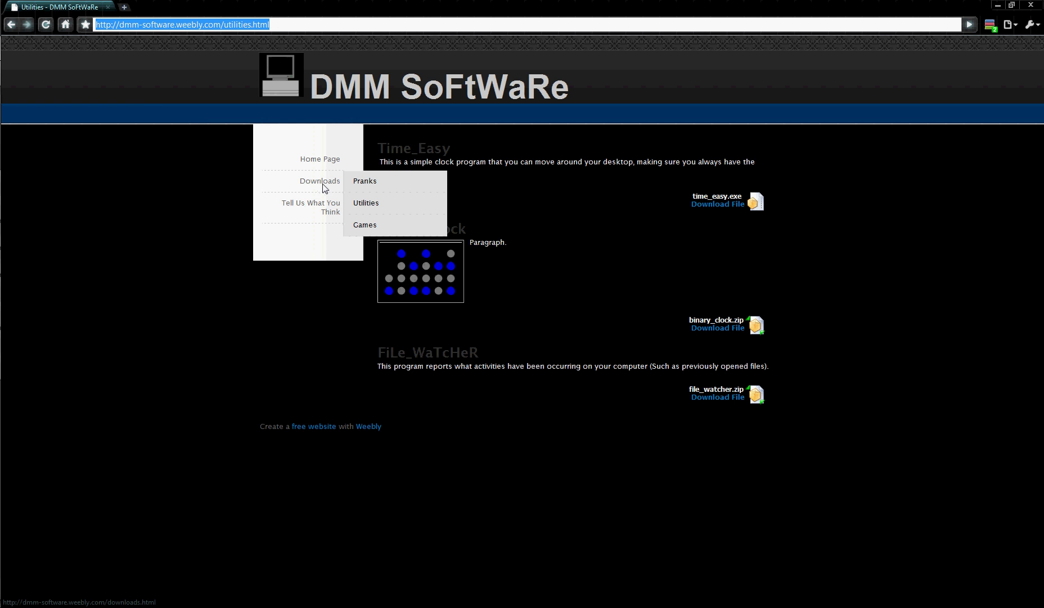
click(368, 209)
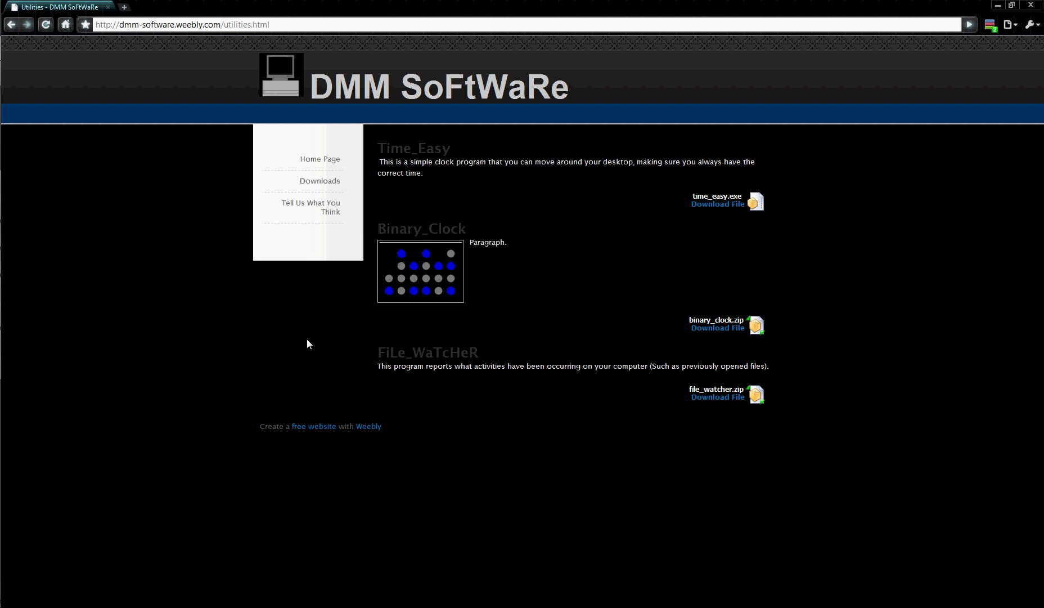
click(713, 398)
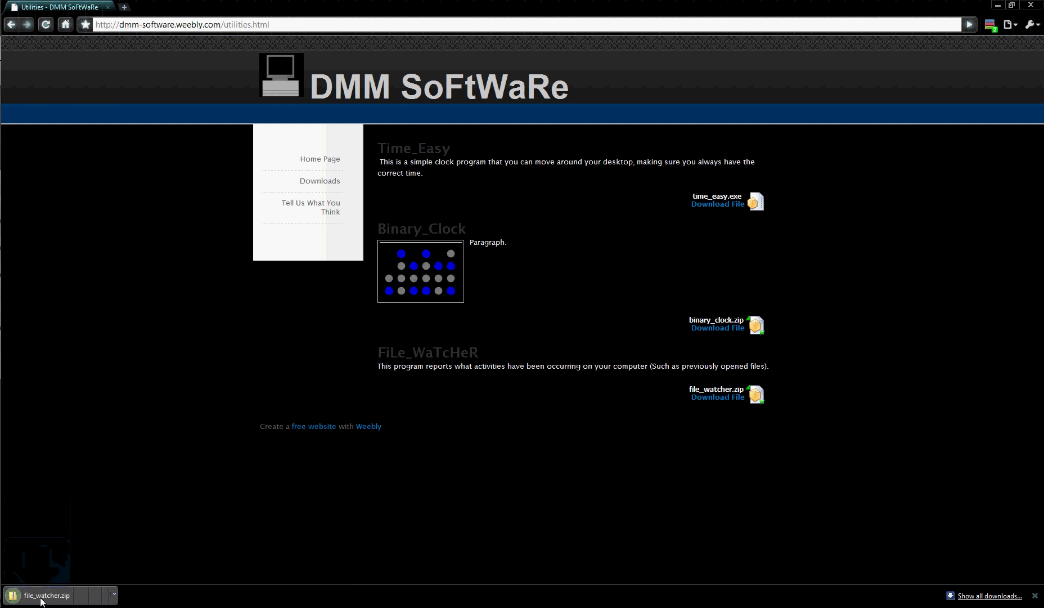
Open file_watcher.zip and copy FiLe_WaTcHeR.exe, its config file and Keys._.
click(92, 597)
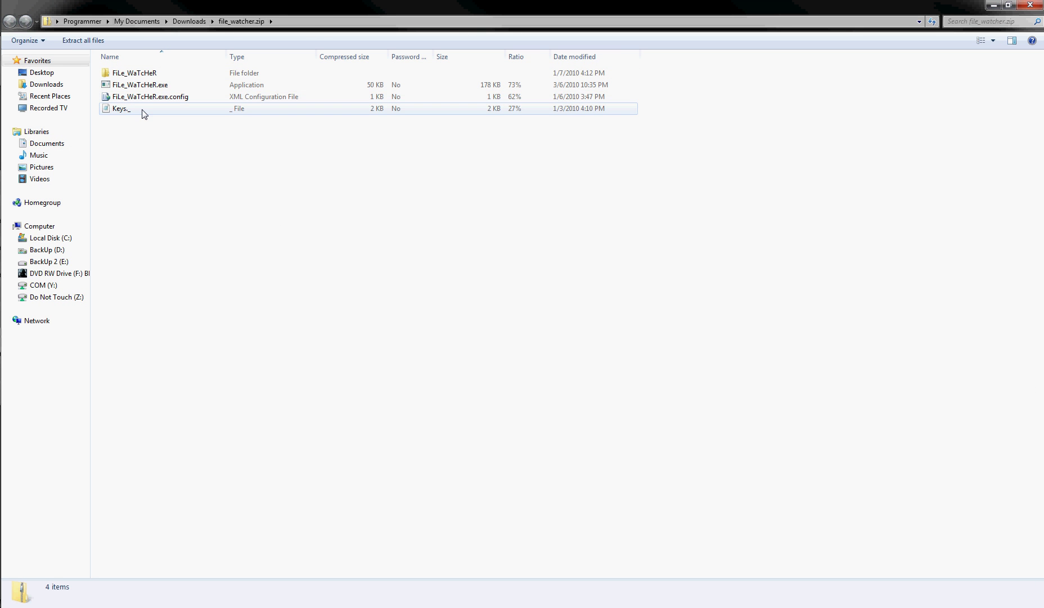
drag(172, 124, 139, 88)
right_click(139, 85)
click(160, 123)
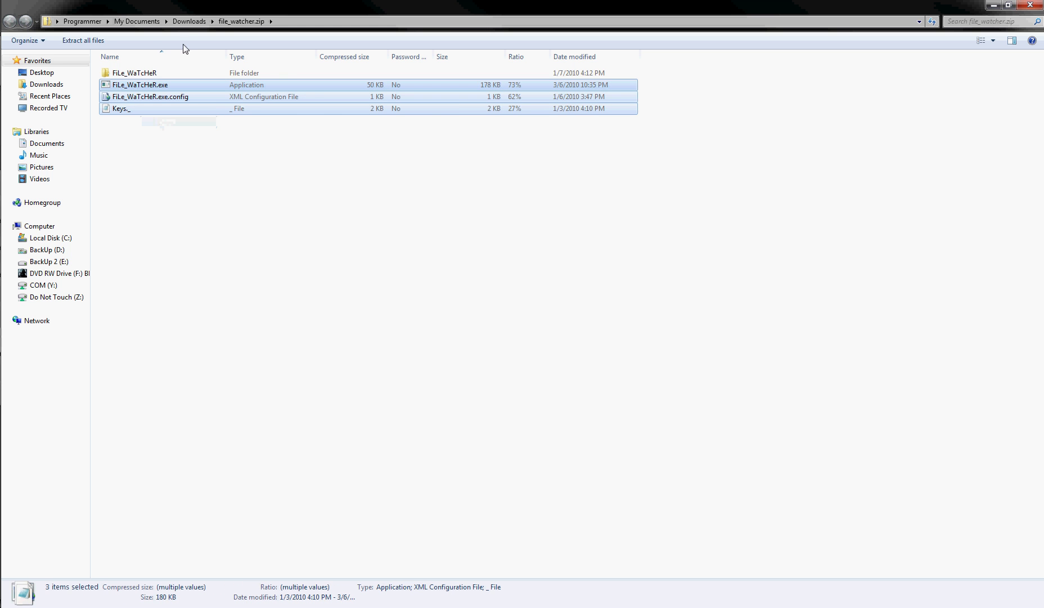
Paste the three files into My Documents\Test2, replacing the existing exe and config copies.
click(188, 24)
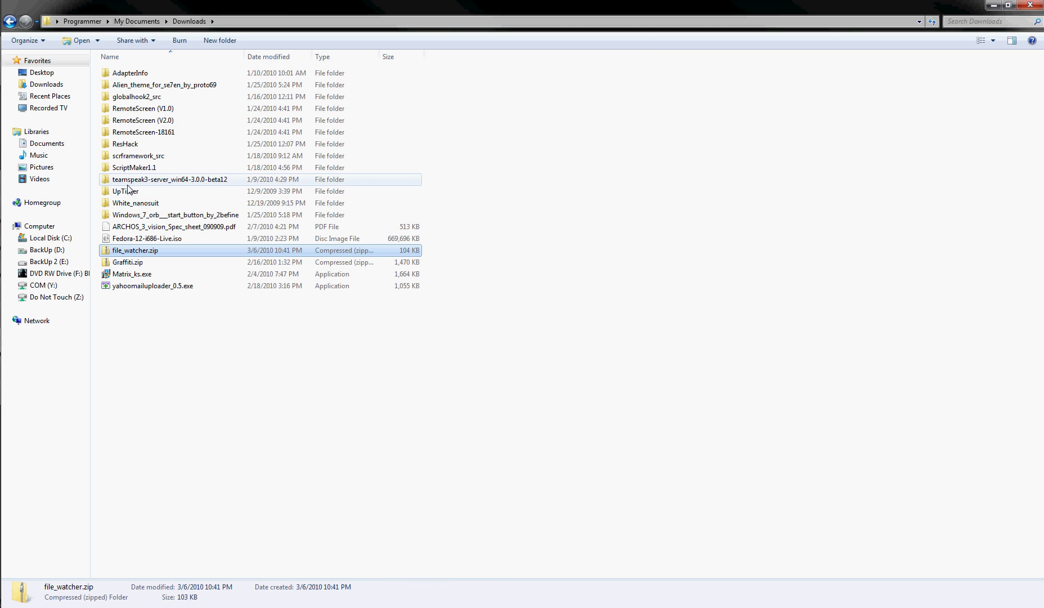
click(136, 21)
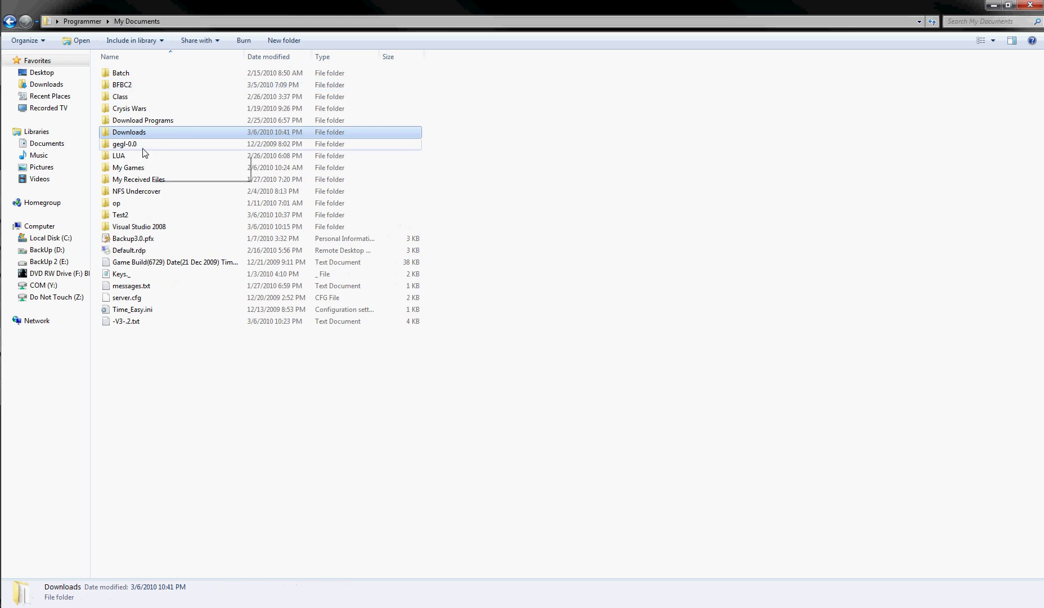
double_click(144, 221)
key(ctrl+v)
drag(176, 139, 138, 66)
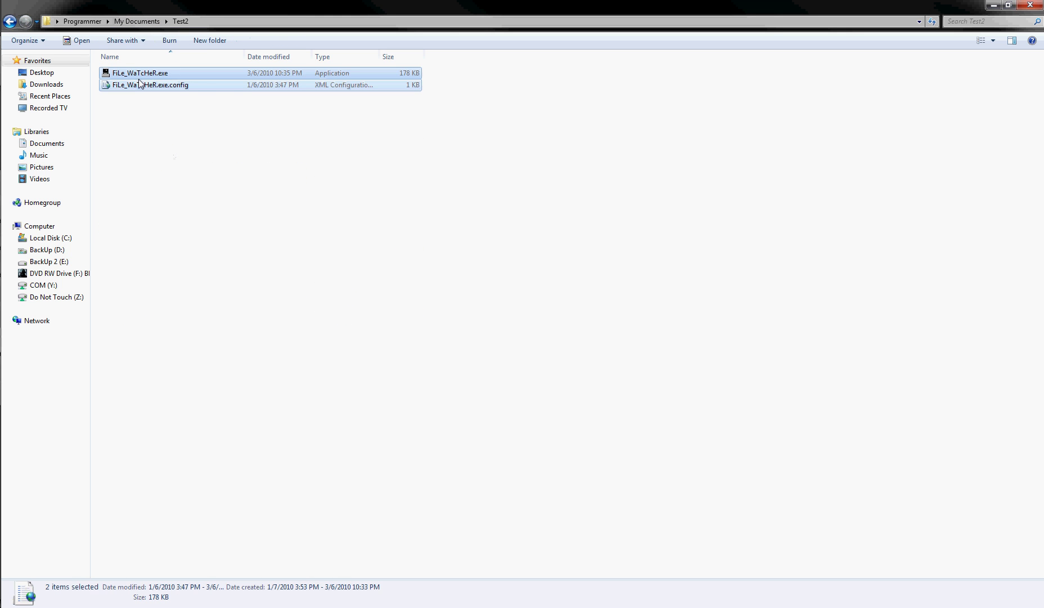
right_click(137, 117)
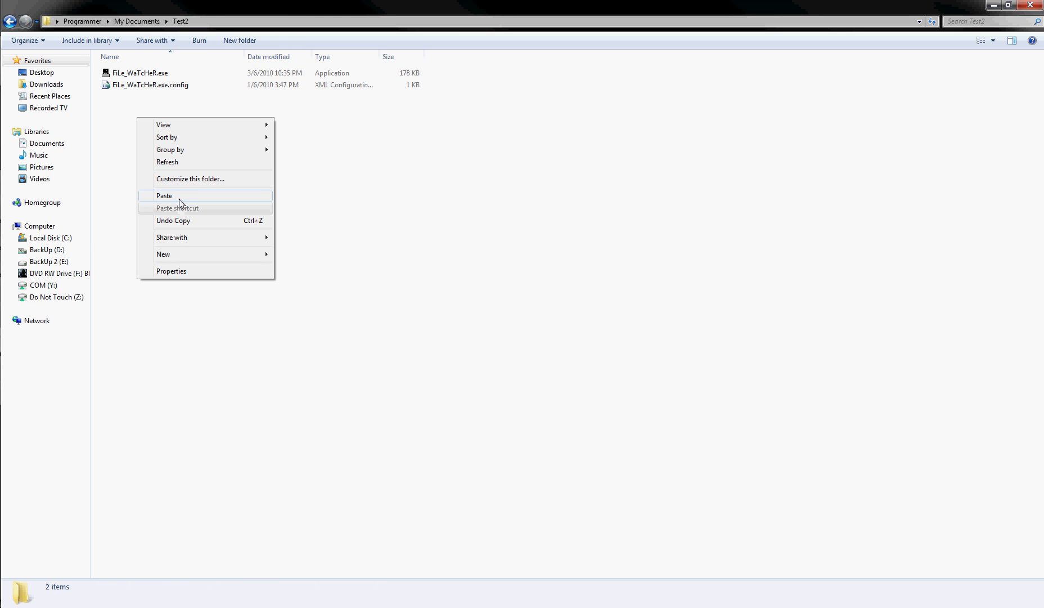
click(179, 197)
click(456, 236)
click(456, 236)
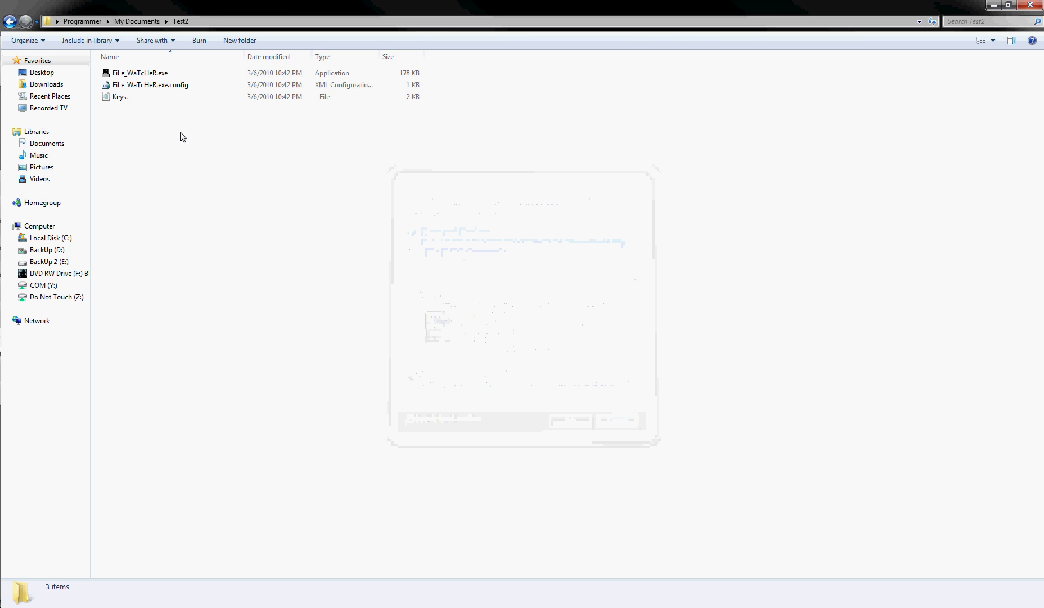
Launch FiLe_WaTcHeR.exe, allow it past the security warning, and move the Registration window.
double_click(147, 76)
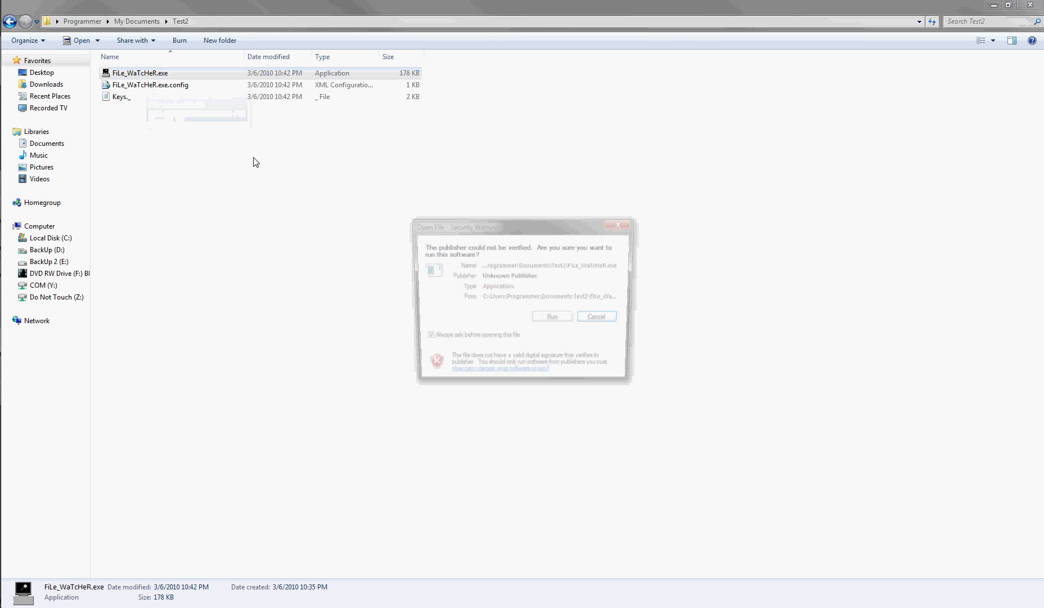
click(548, 321)
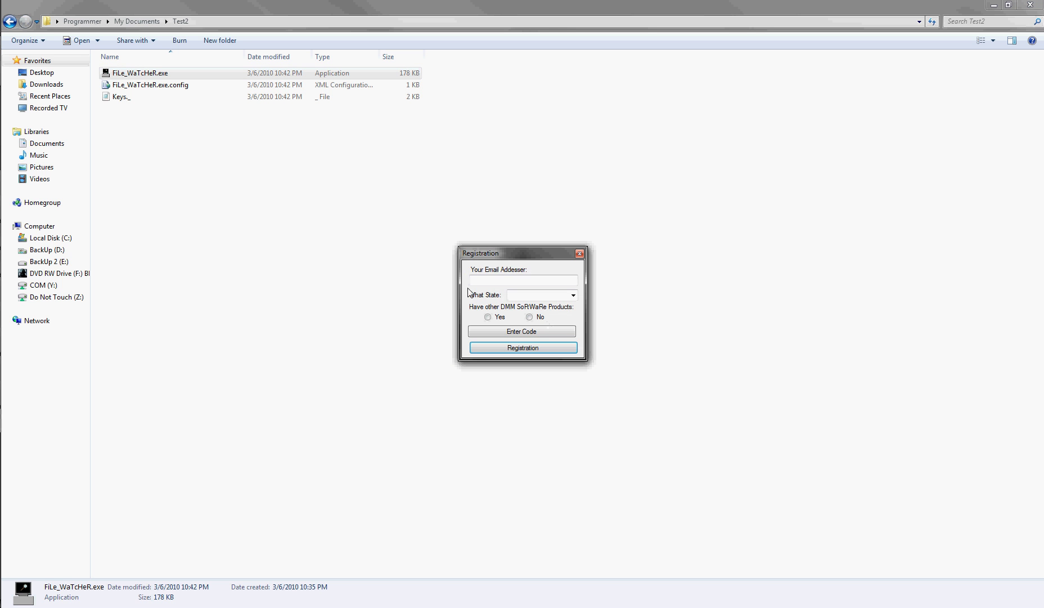
drag(499, 260, 317, 193)
Enter the user's e-mail address in the registration e-mail field.
click(317, 216)
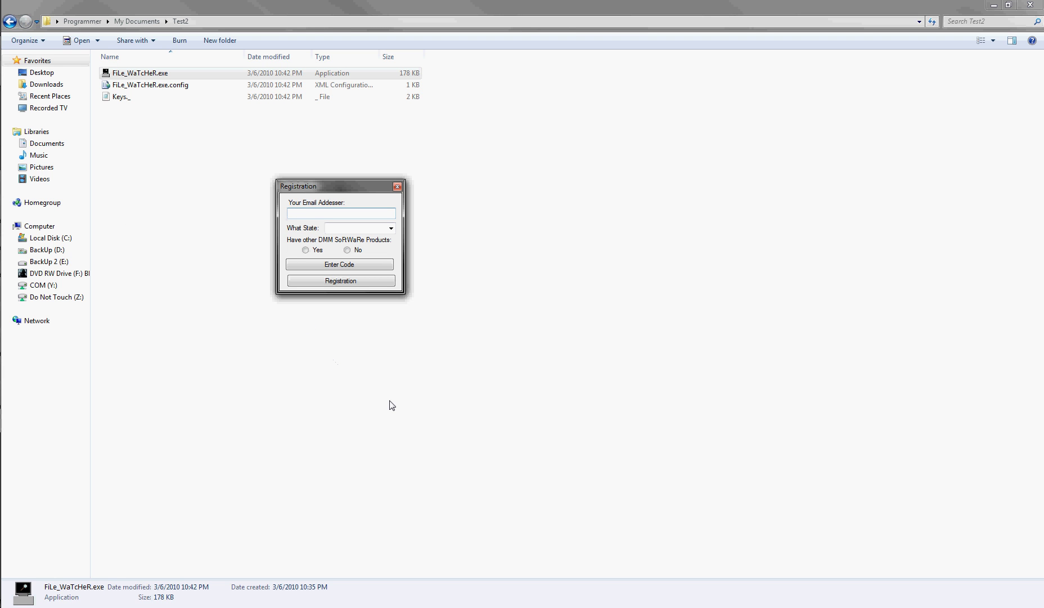
text(jeo)
key(BackSpace)
key(BackSpace)
text(oe)
text(doe)
key(BackSpace)
key(BackSpace)
key(BackSpace)
Enter Germany as the state on the registration form.
click(391, 227)
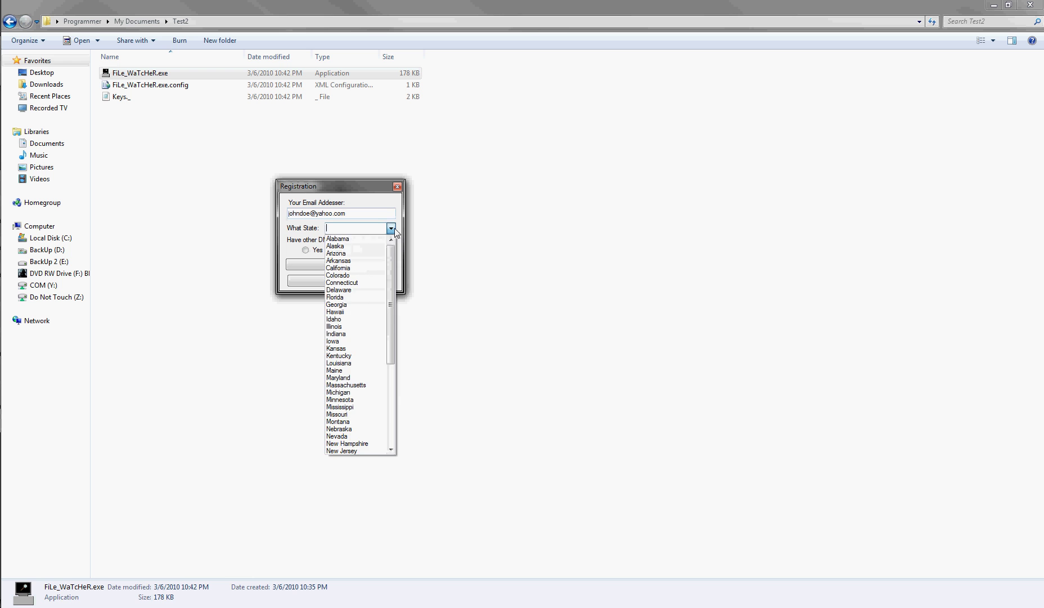
drag(390, 269, 385, 239)
click(350, 227)
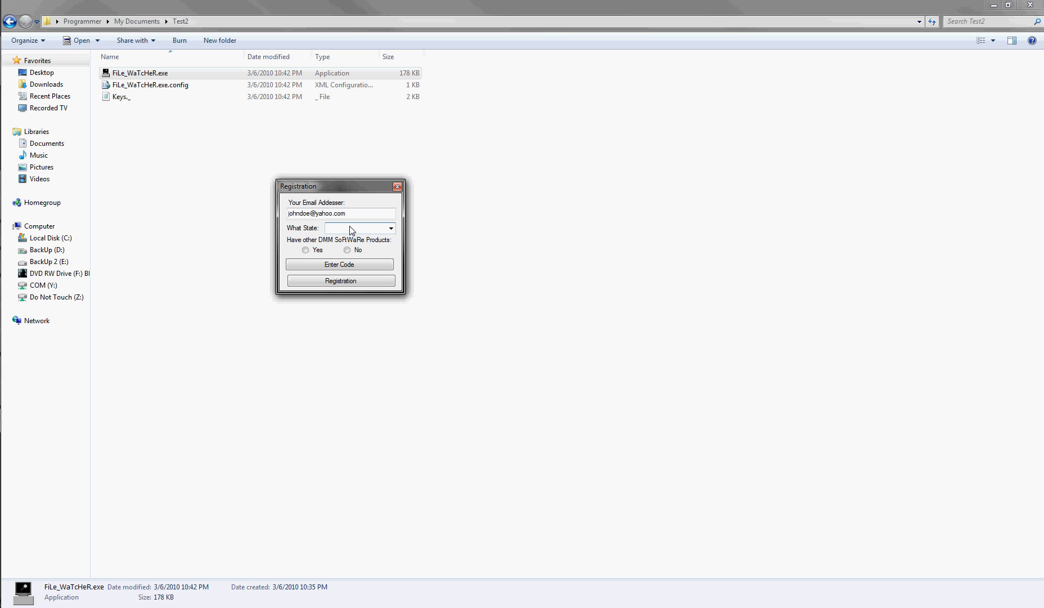
text(Germany)
Answer Yes to owning other DMM products and submit the registration.
click(318, 250)
click(391, 228)
drag(346, 213, 289, 214)
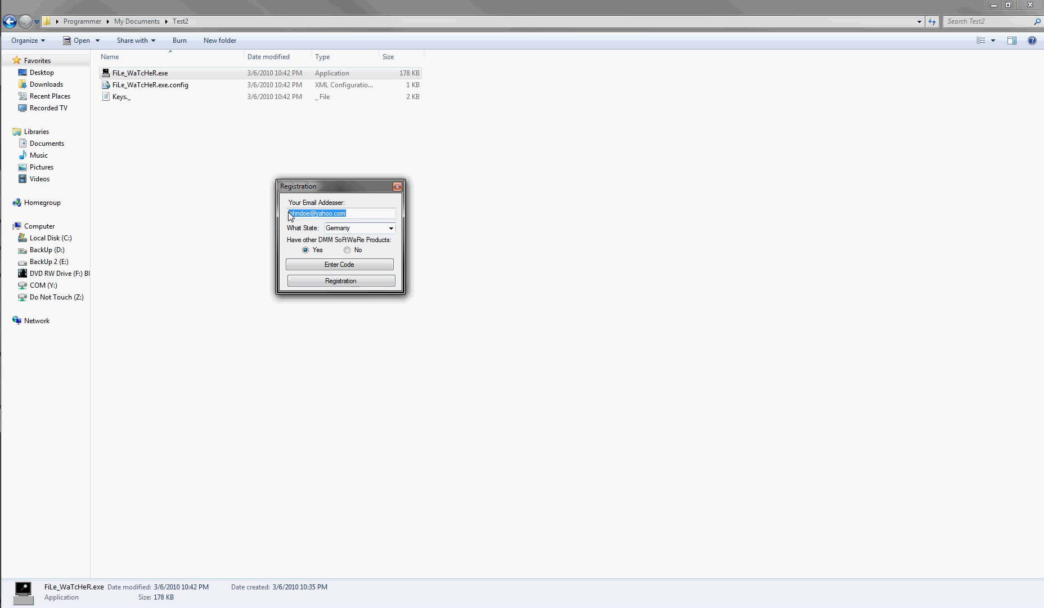
click(325, 282)
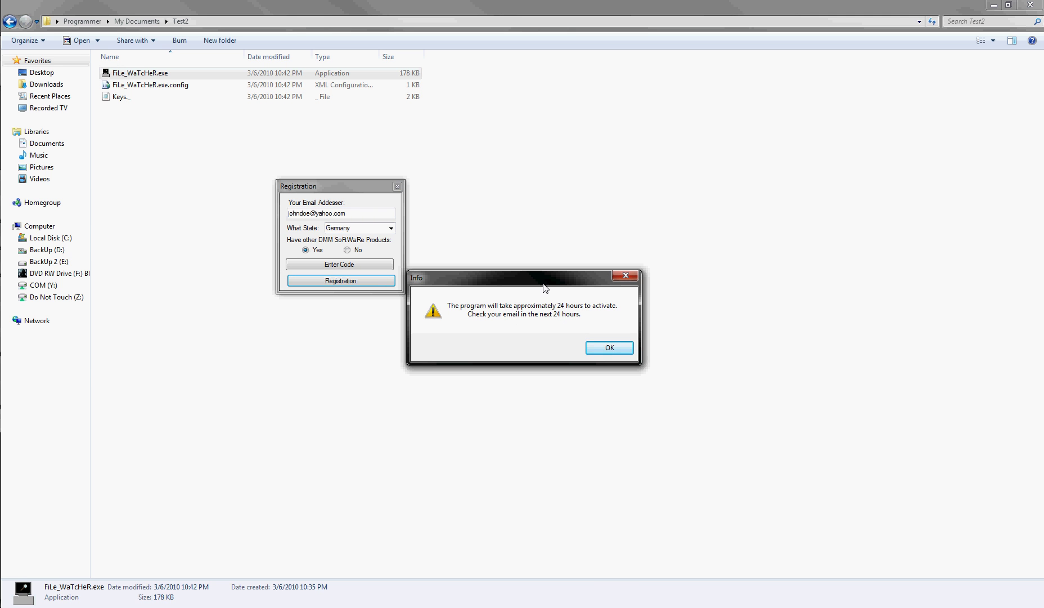
Dismiss the 24-hour activation notice and relaunch FiLe_WaTcHeR.exe past the security warning.
click(610, 347)
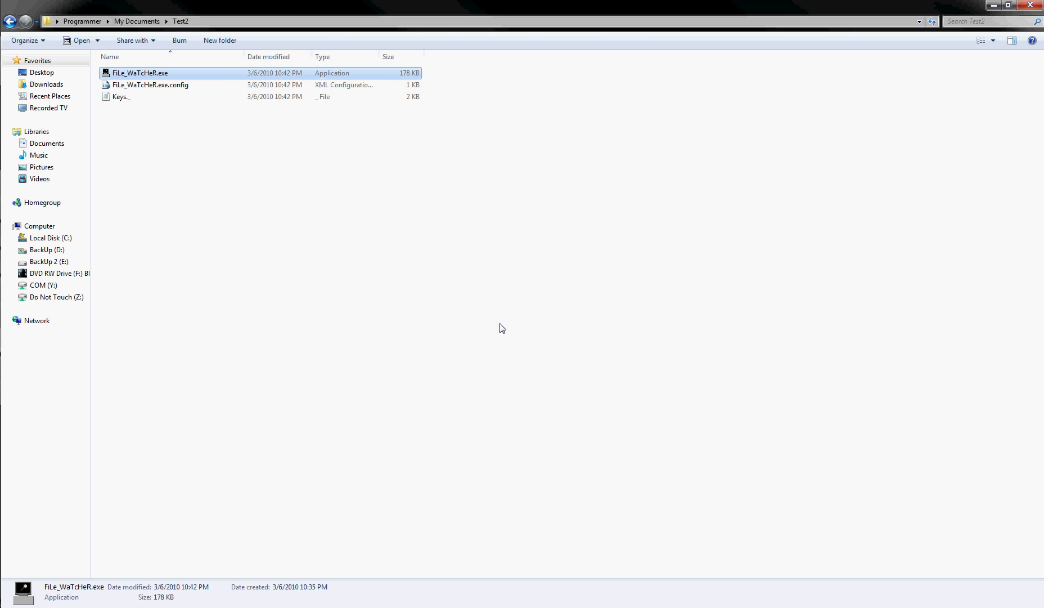
click(502, 329)
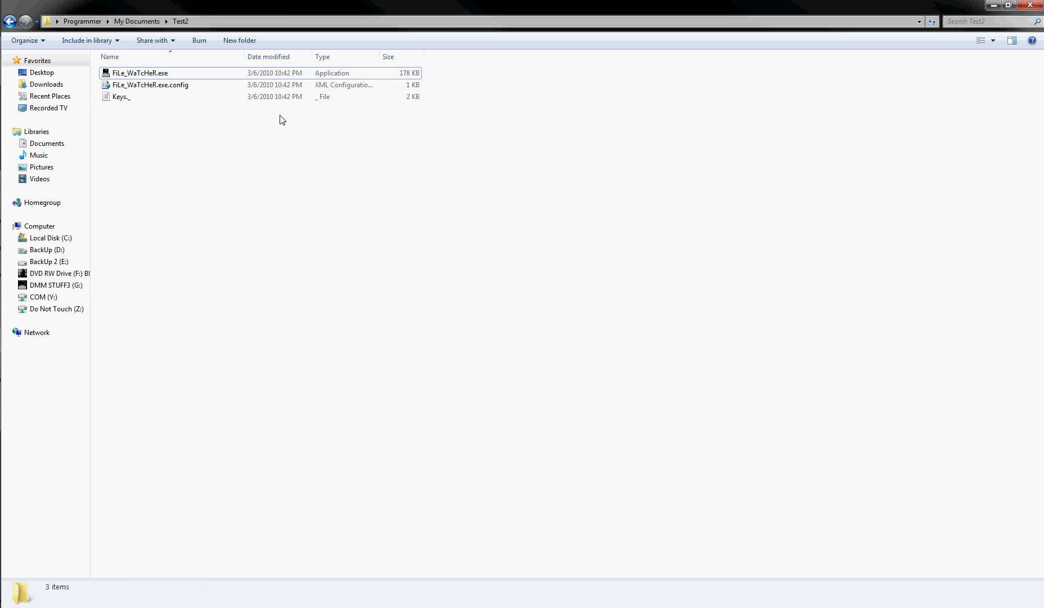
double_click(148, 76)
click(542, 320)
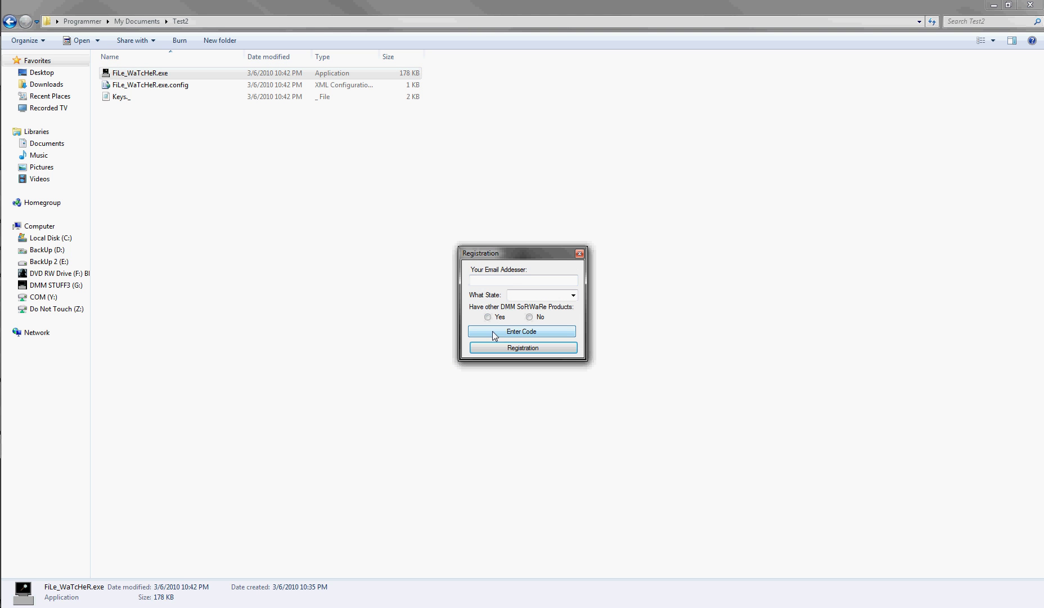
Switch to the Enter Code screen and paste the activation code into the Code field.
click(513, 332)
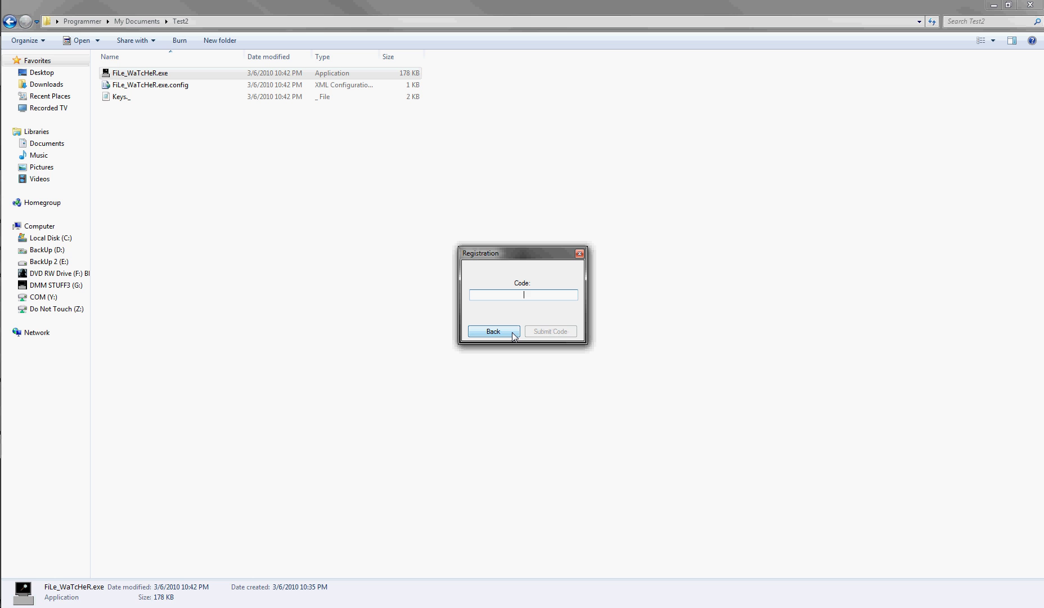
click(513, 332)
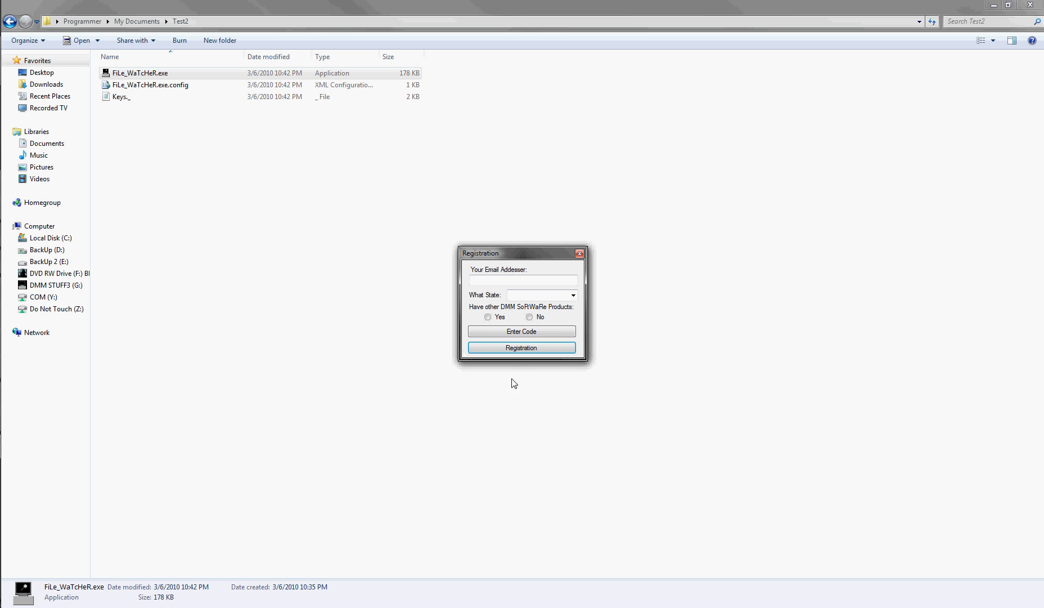
click(519, 332)
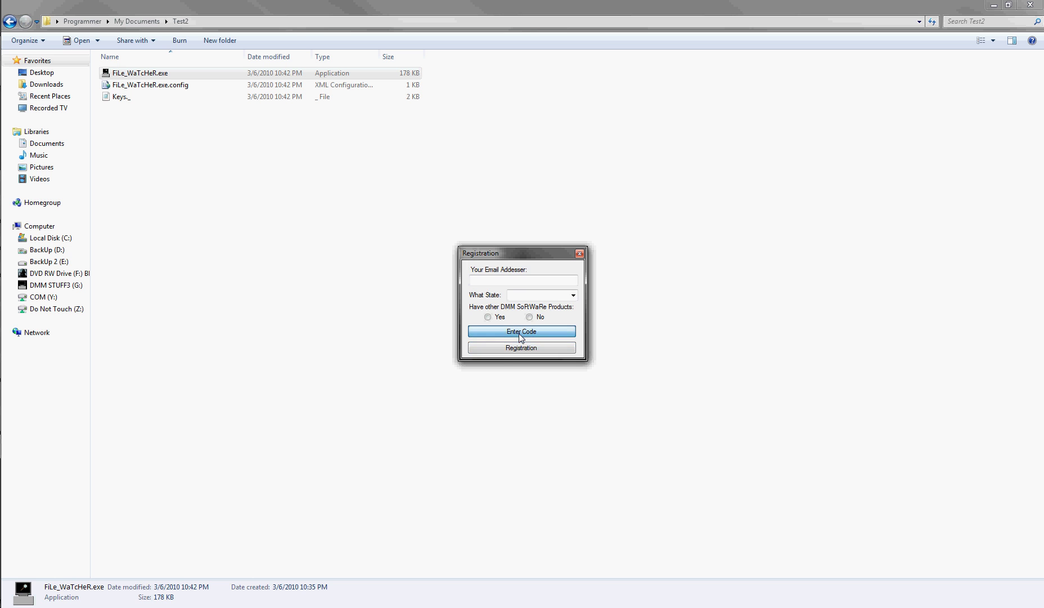
right_click(524, 295)
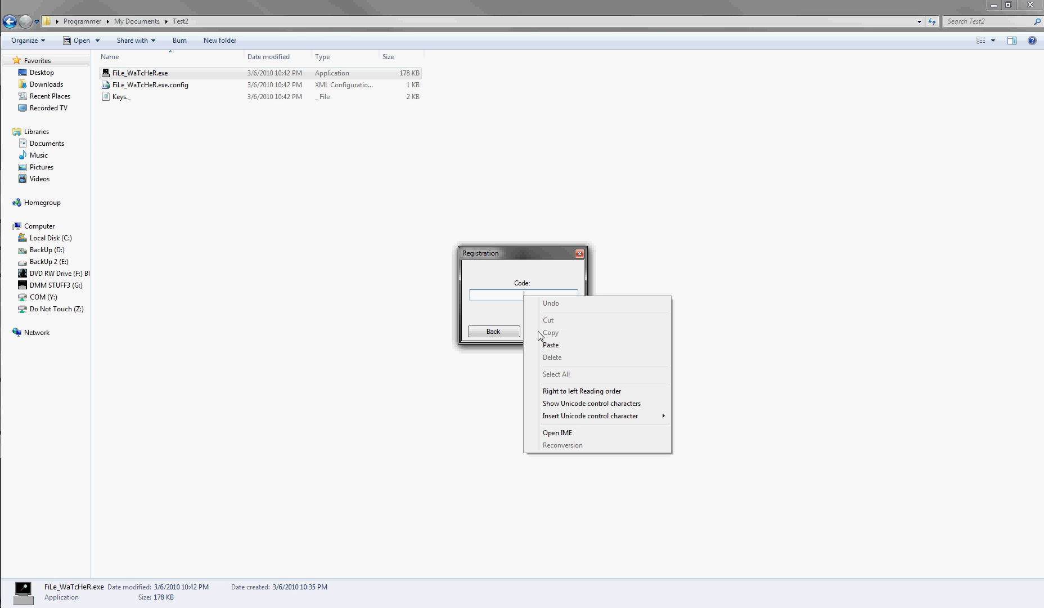
click(541, 346)
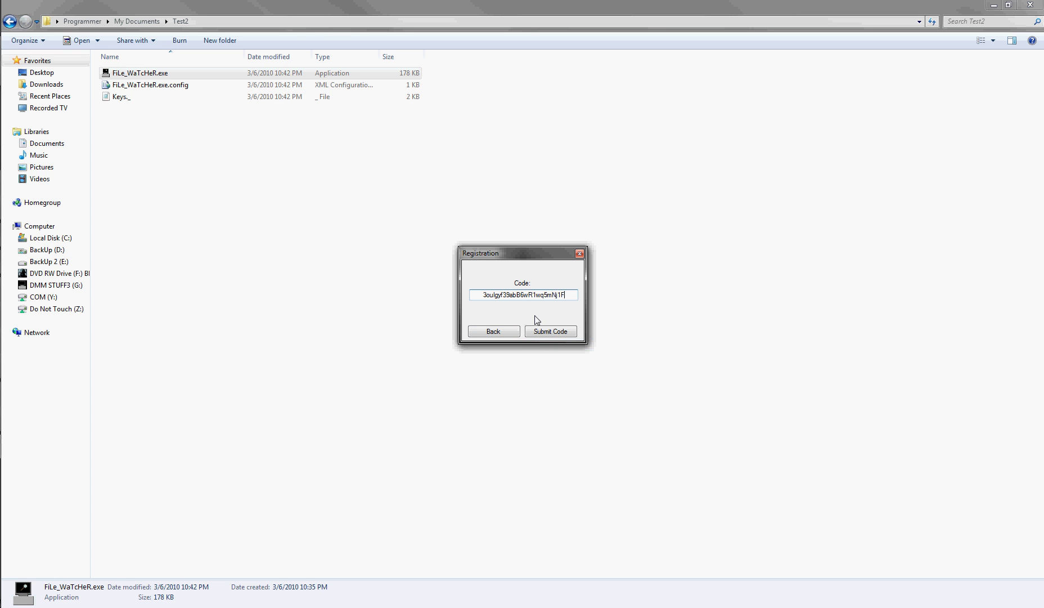
Delete the pasted code's last character and retype it.
drag(485, 298, 612, 304)
click(571, 298)
key(BackSpace)
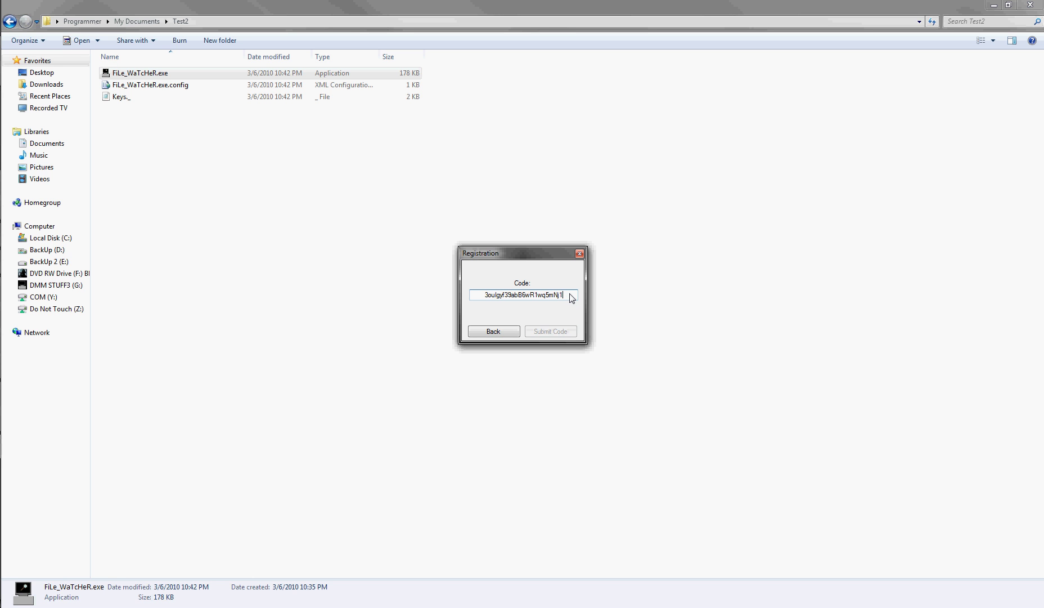
text(0)
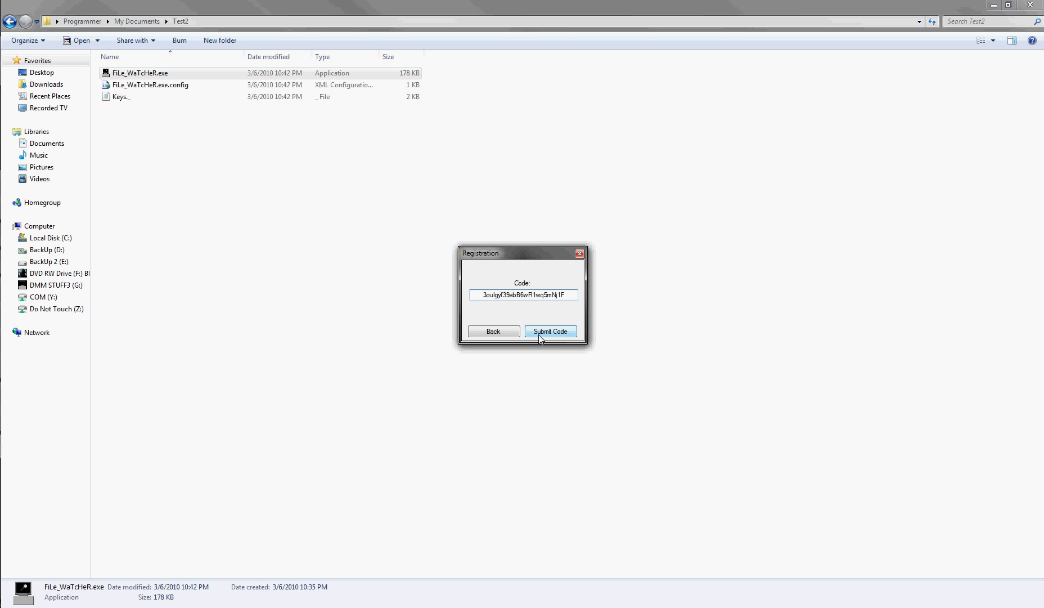
Activate FiLe_WaTcHeR with the registration code, then relaunch FiLe_WaTcHeR.exe past the security warning.
click(540, 333)
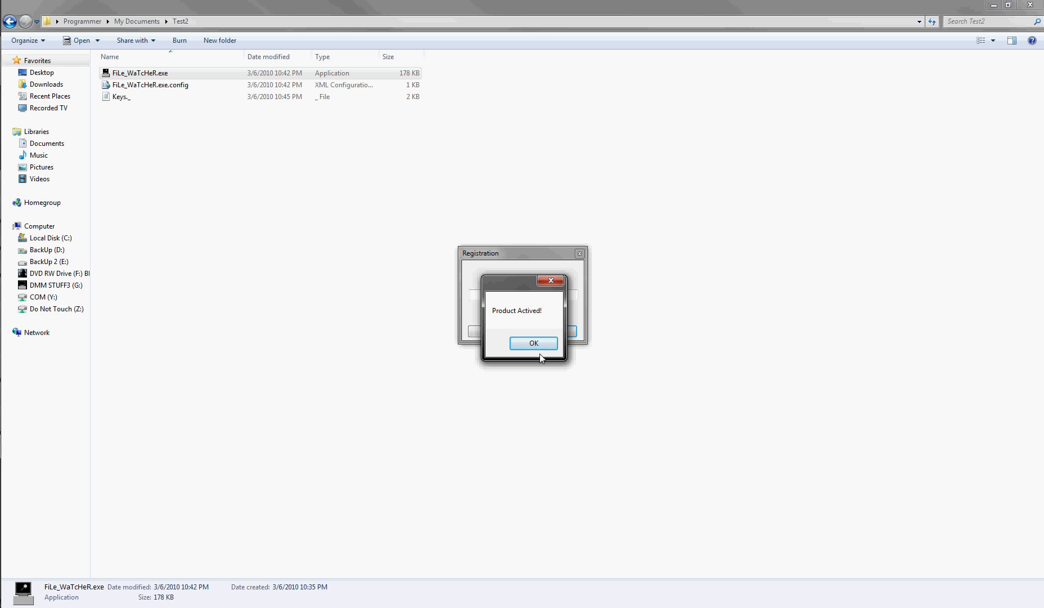
click(544, 344)
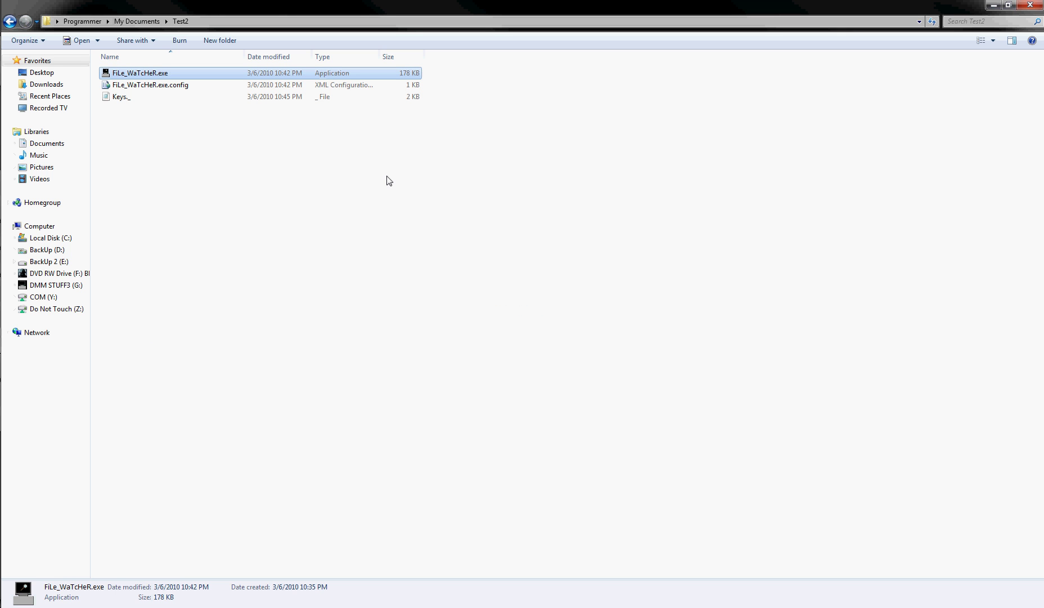
double_click(131, 78)
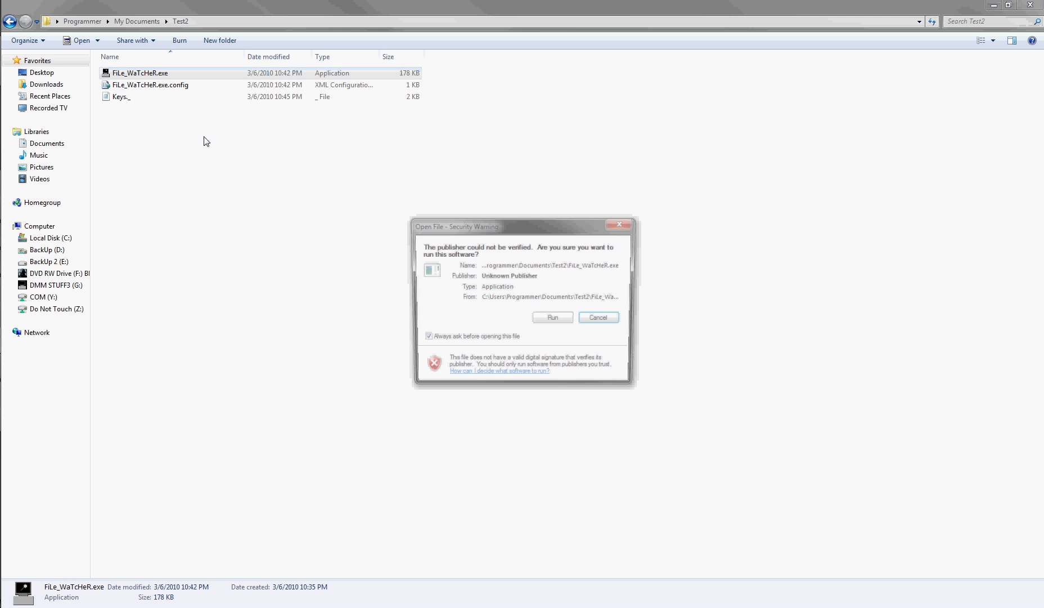
click(562, 319)
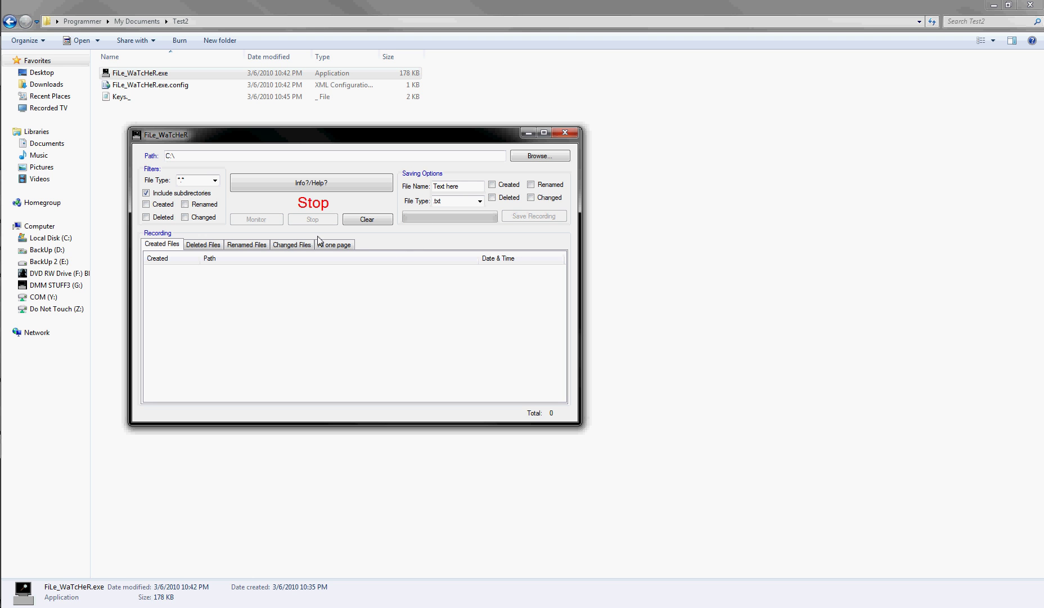
Keep C:\ as the watched path, tick Created, Deleted and Changed, and start monitoring.
drag(173, 160, 151, 159)
click(181, 159)
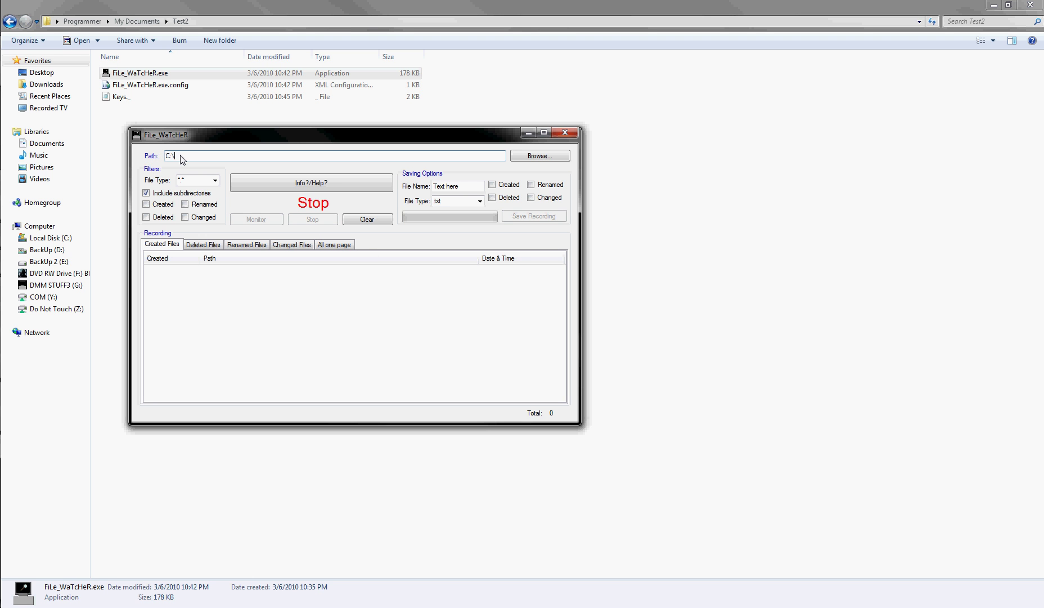
click(163, 217)
click(162, 204)
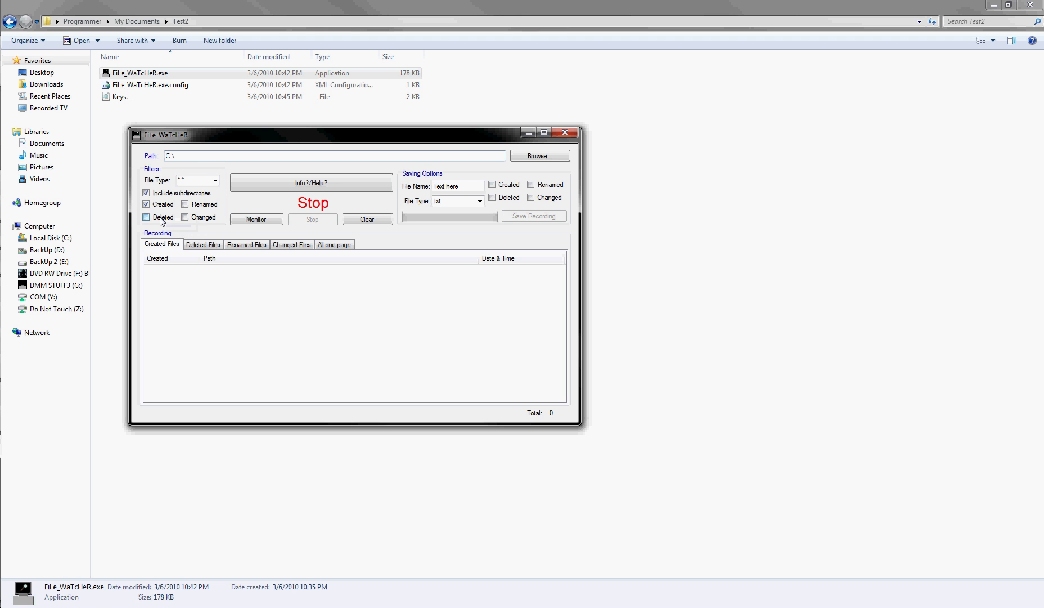
click(204, 217)
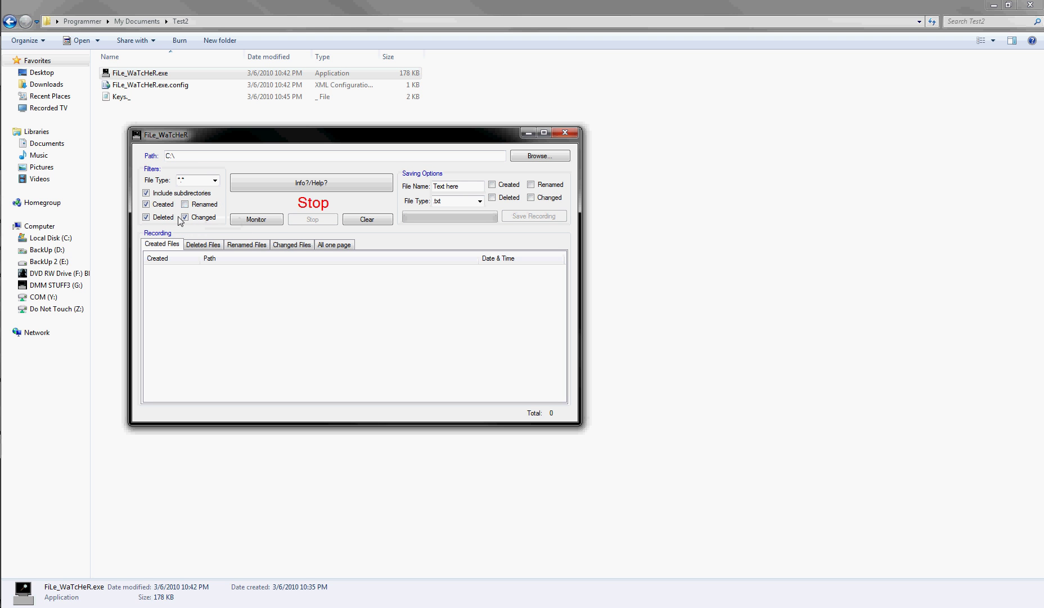
click(246, 220)
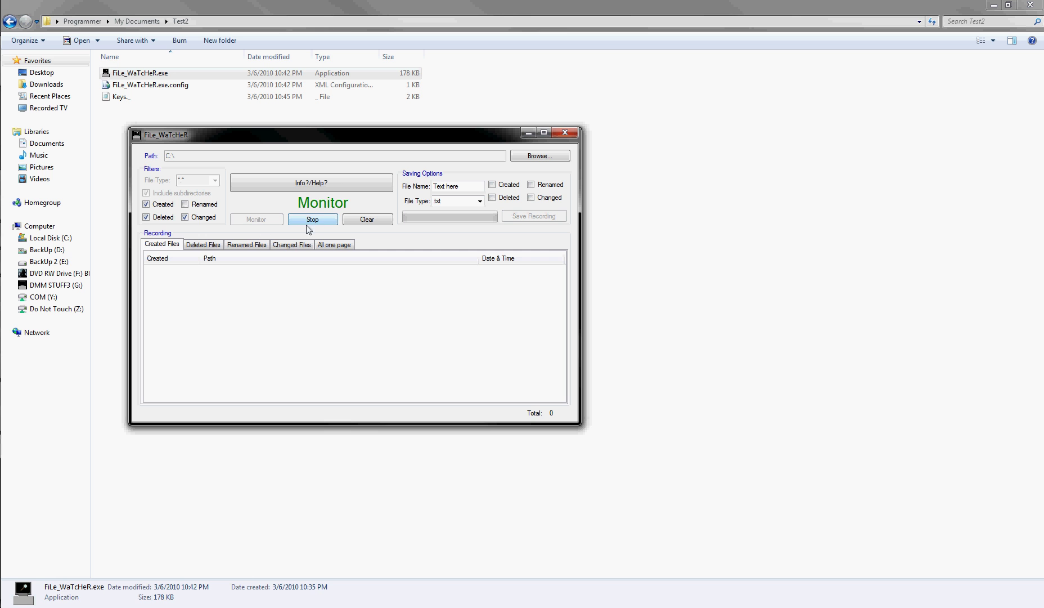
Review the Changed Files and All one page recording lists showing the detected changes.
click(306, 245)
click(332, 248)
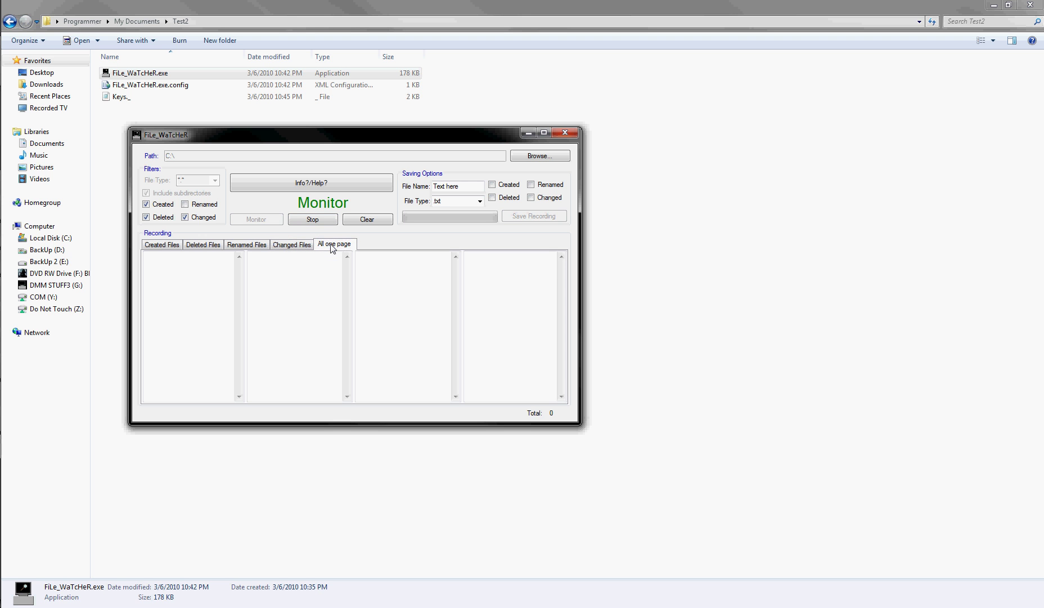
click(305, 246)
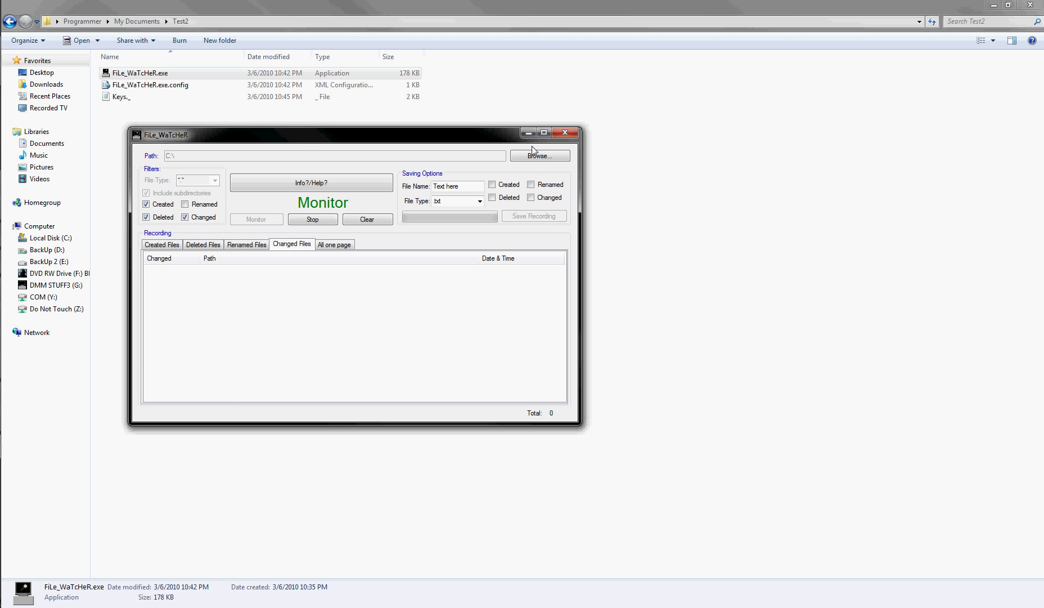
click(543, 133)
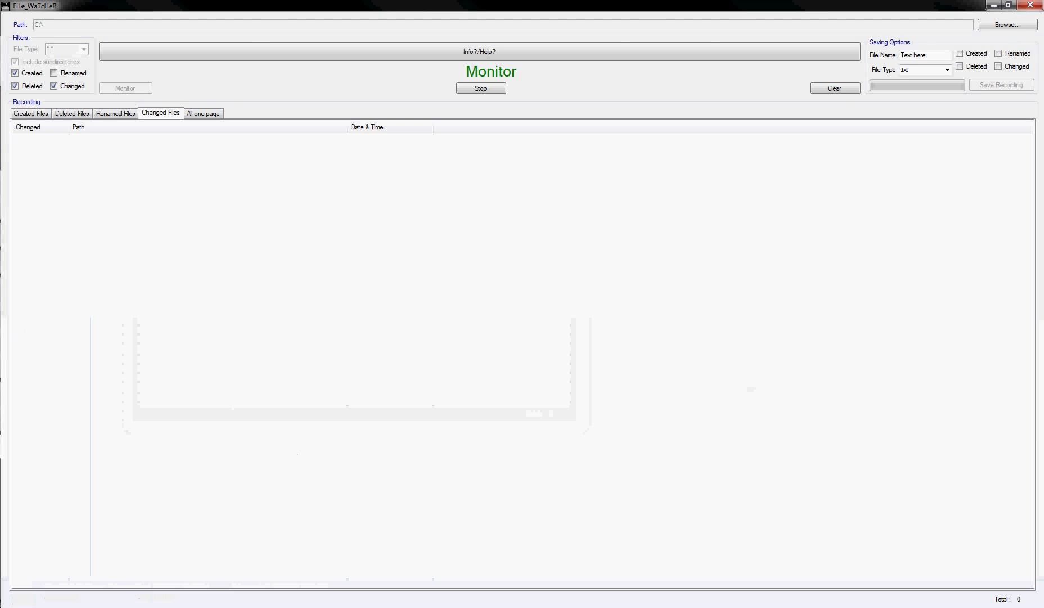
click(1013, 7)
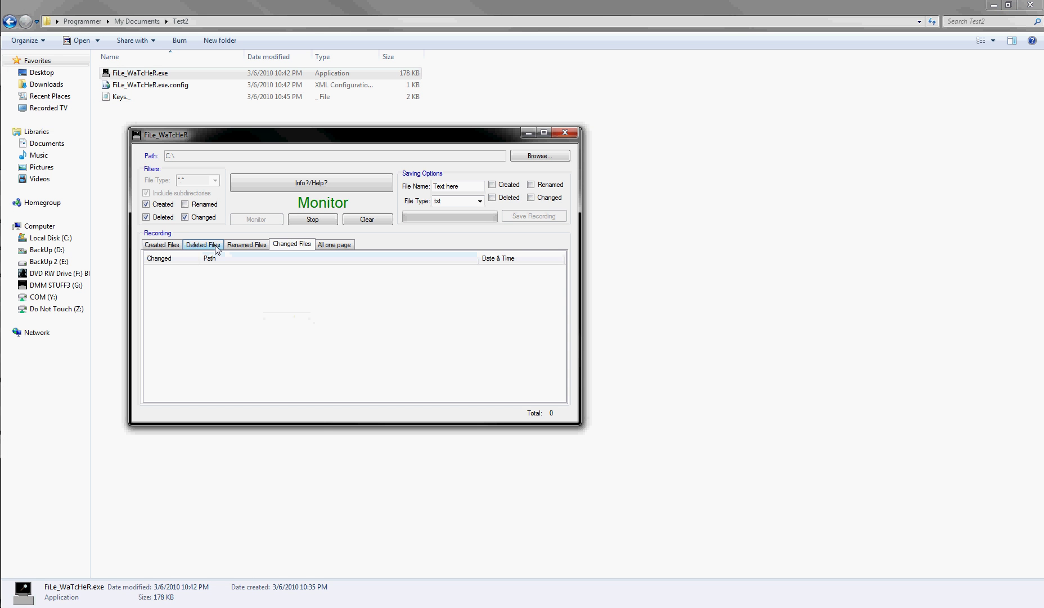
click(335, 245)
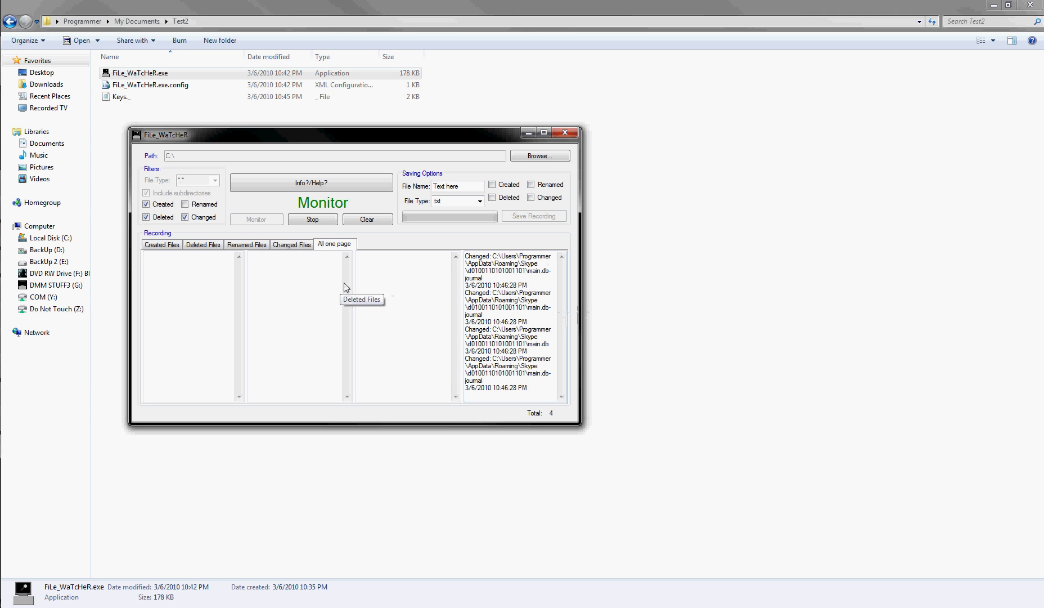
Stop monitoring, step through the recorded categories, and select the 'Text here' file name placeholder.
click(313, 220)
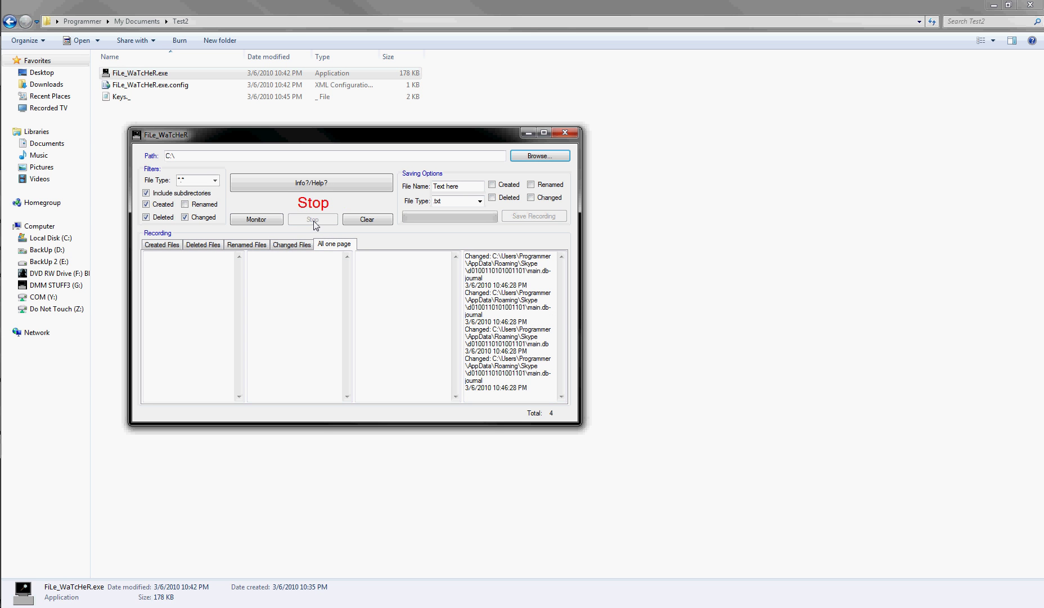
click(297, 246)
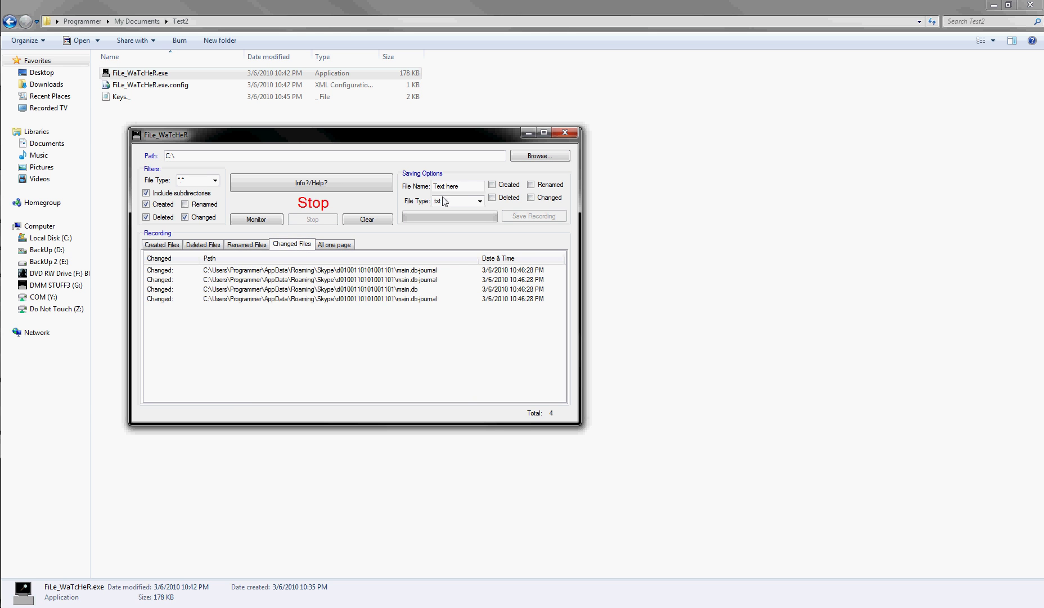
key(Left)
key(Left)
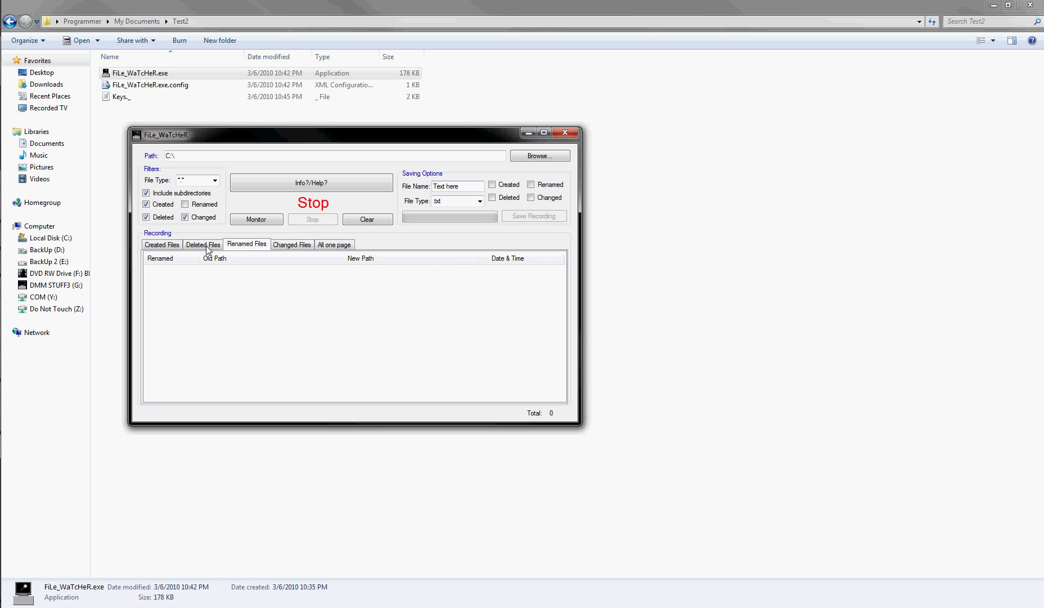
drag(481, 189, 434, 187)
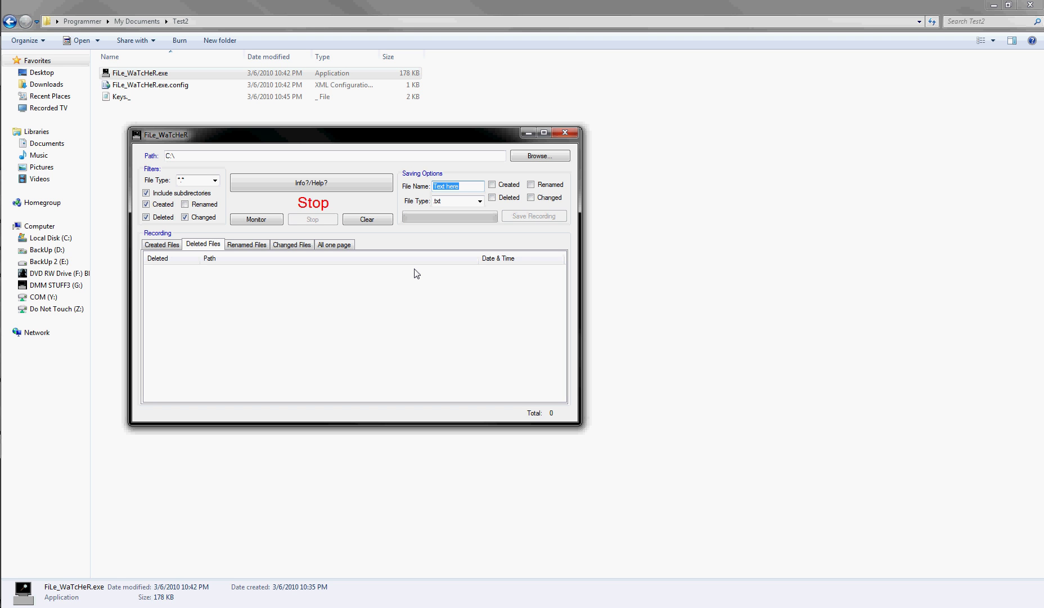
drag(459, 189, 428, 187)
Name the save file Tody and include the Created, Deleted and Renamed categories.
text(Tody)
click(491, 184)
click(492, 198)
click(531, 184)
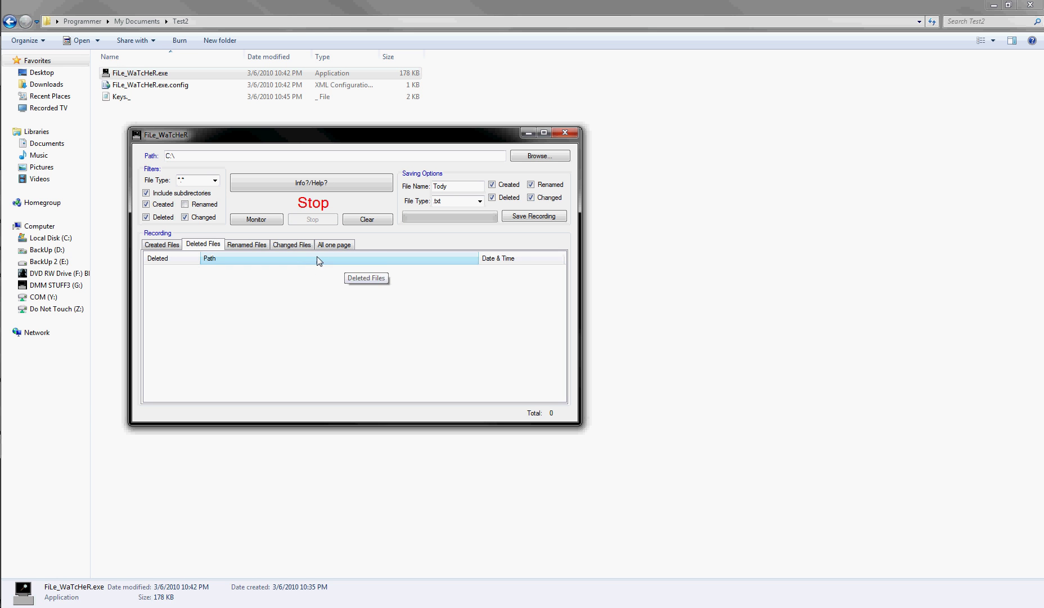
Flip through the Changed, Renamed, Deleted and Created recording lists.
click(301, 244)
click(248, 244)
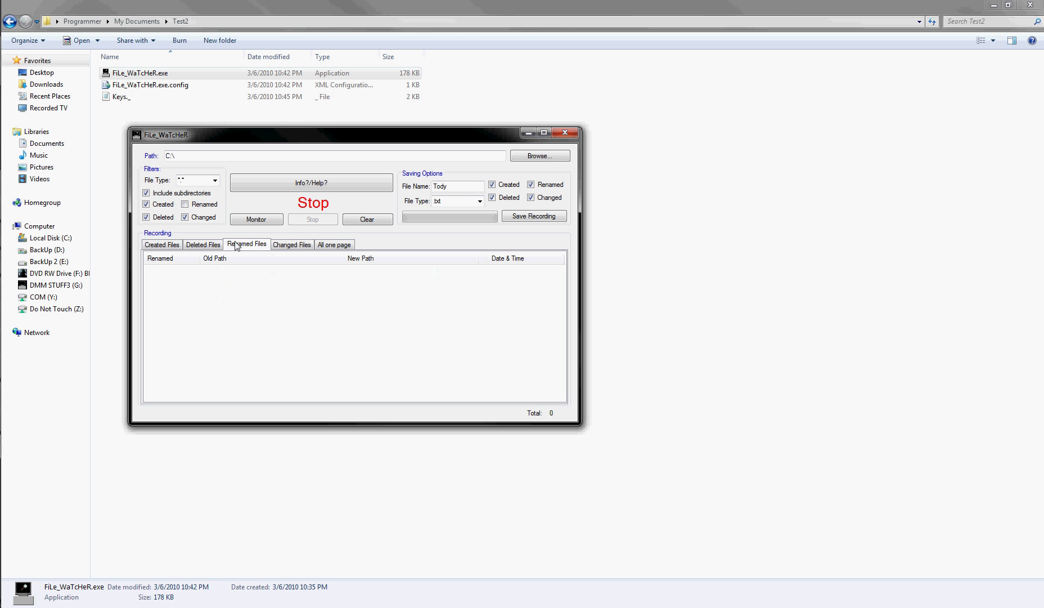
click(205, 246)
click(159, 245)
click(207, 245)
click(250, 243)
click(292, 245)
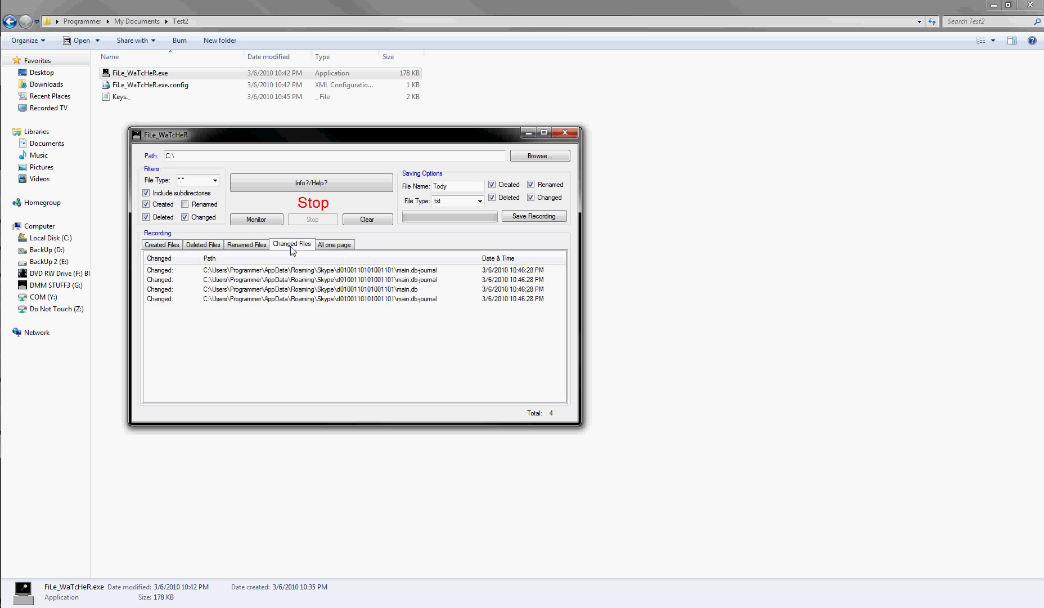
click(179, 246)
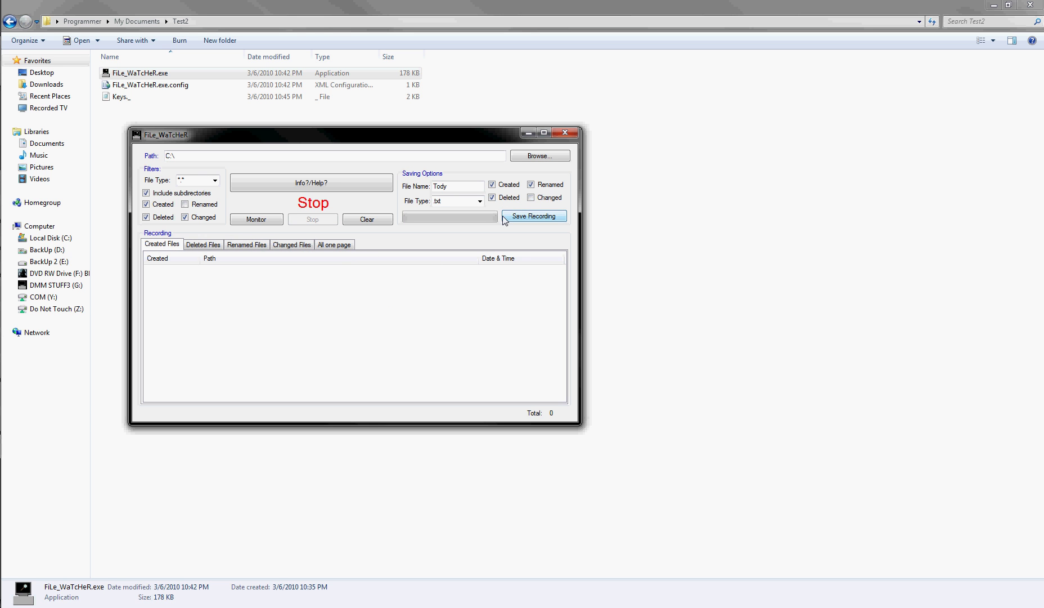
Keep txt as the save file type and select the C:\ path text.
click(480, 203)
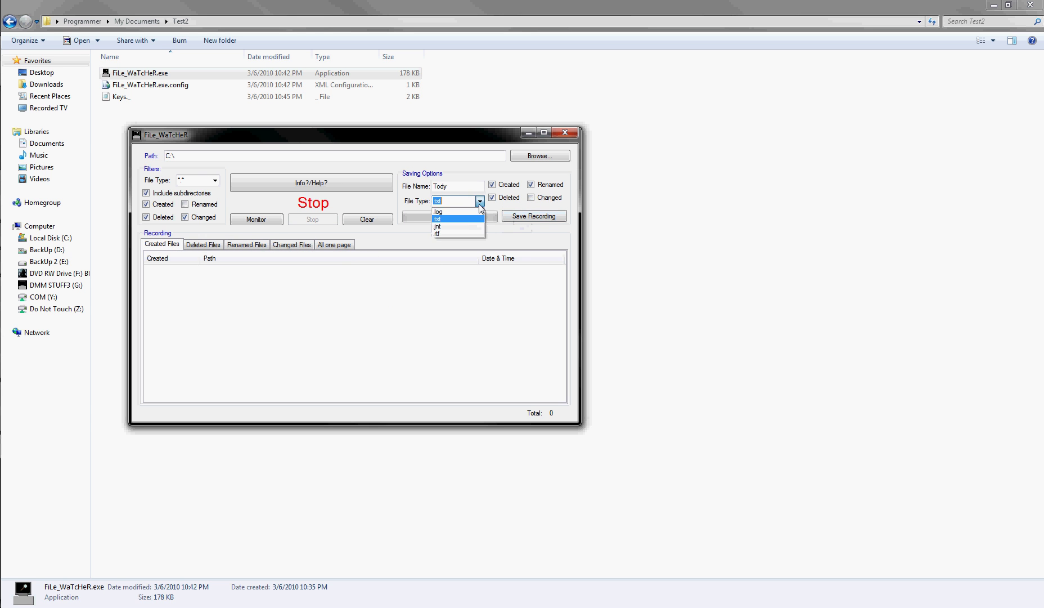
click(498, 231)
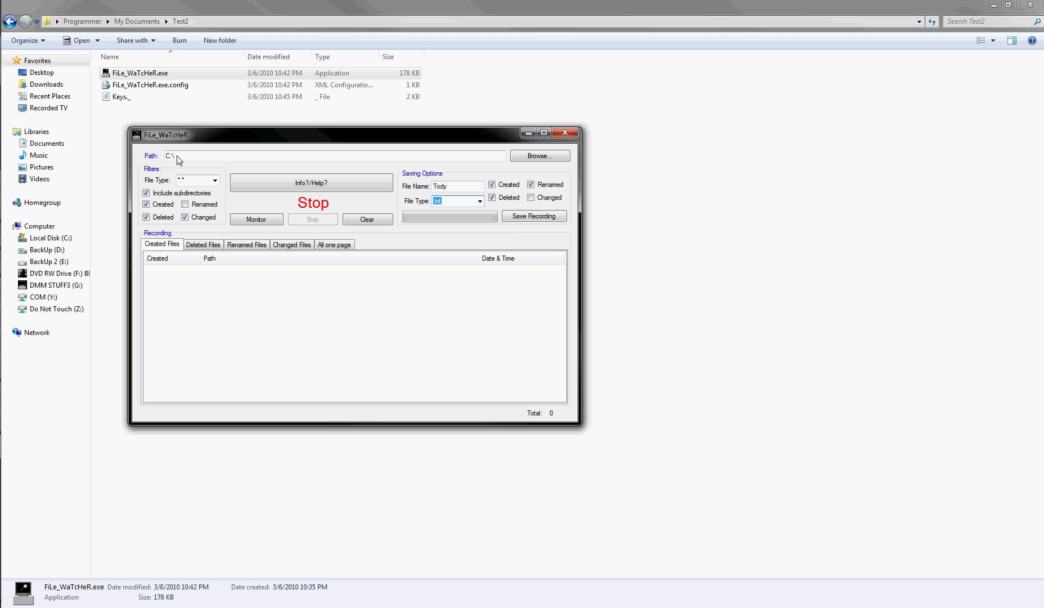
drag(177, 155, 146, 160)
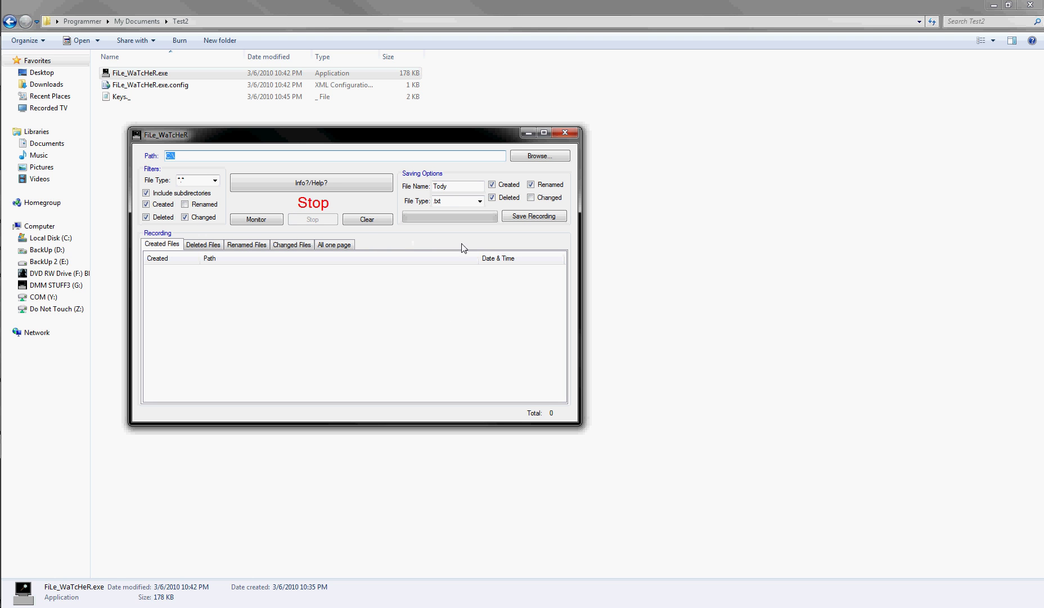
Dismiss the empty-areas and missing-path errors, set the path to the Desktop, and tick Deleted.
click(546, 217)
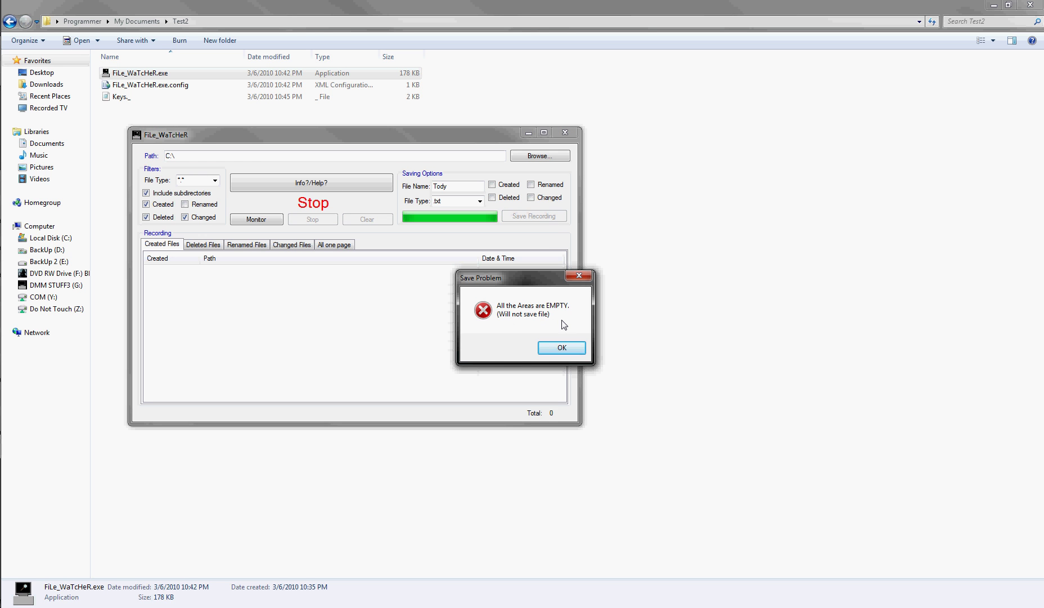
click(565, 349)
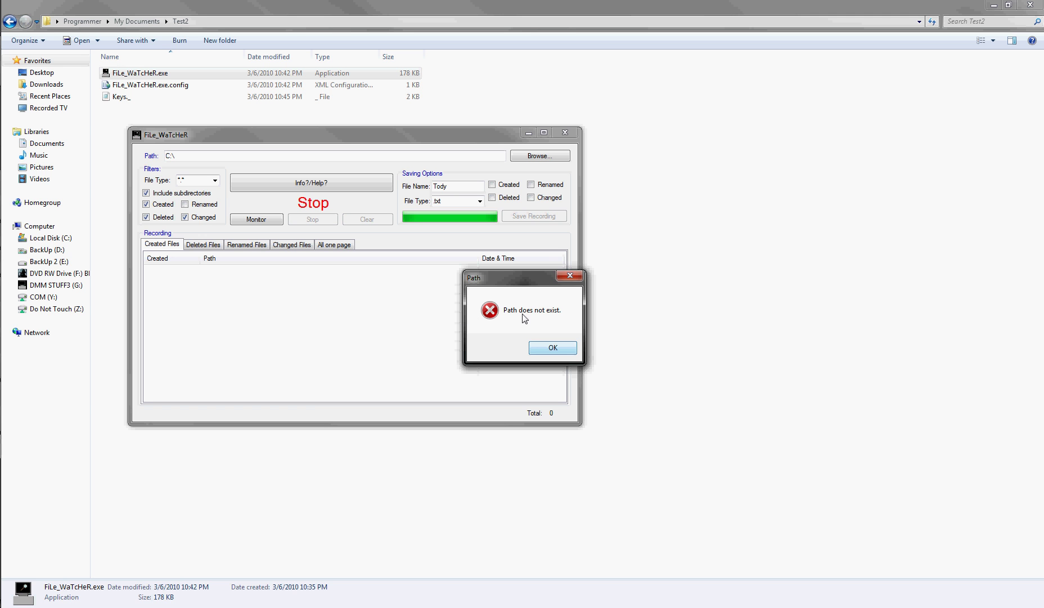
click(553, 348)
click(533, 155)
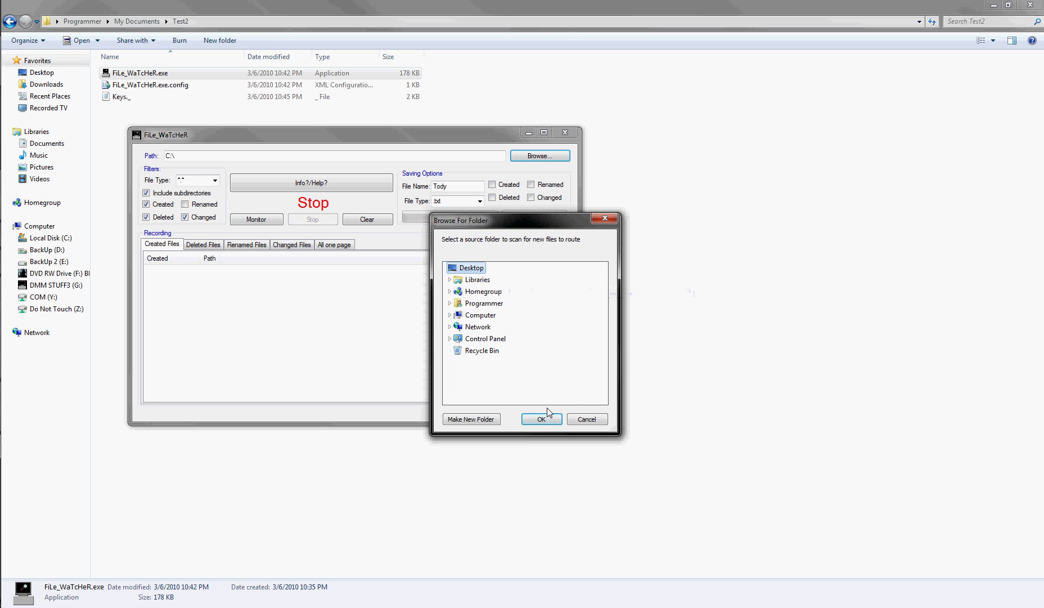
click(541, 419)
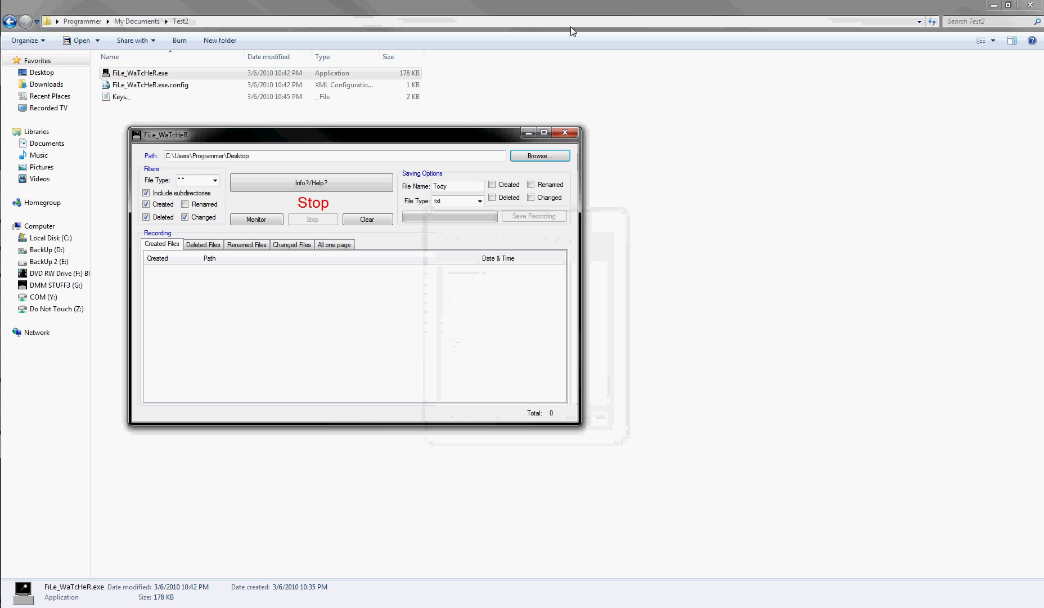
click(508, 198)
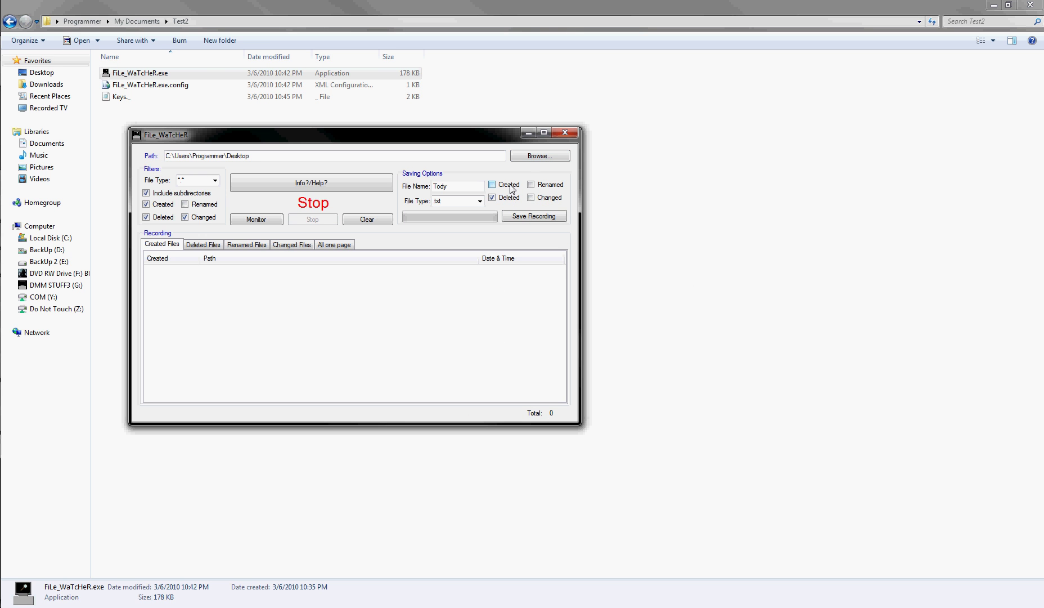
Save the recording as Tody.txt on the Desktop, open it in Notepad, then close it.
click(539, 216)
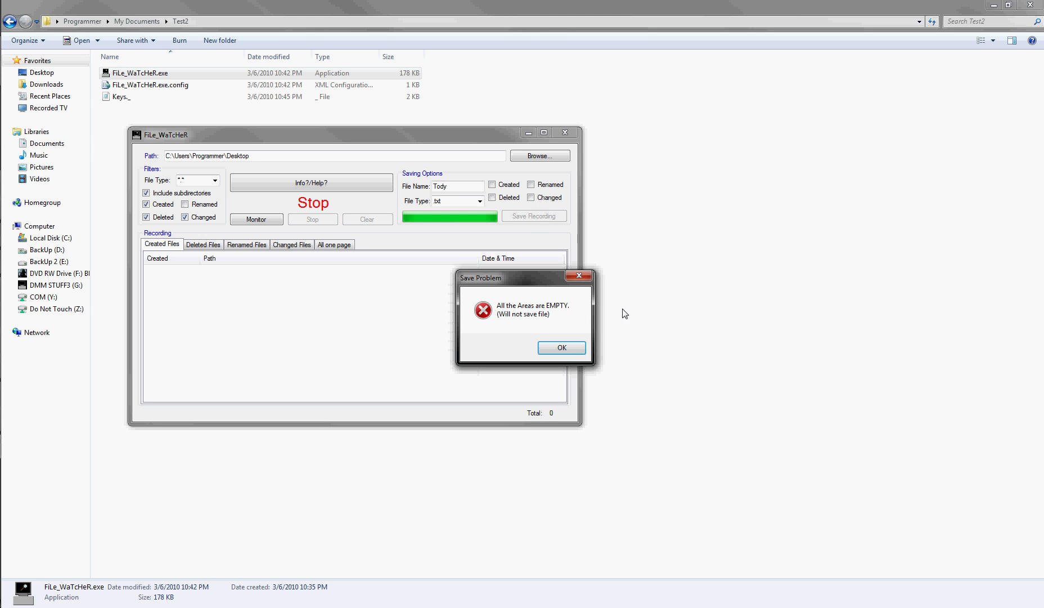
click(569, 349)
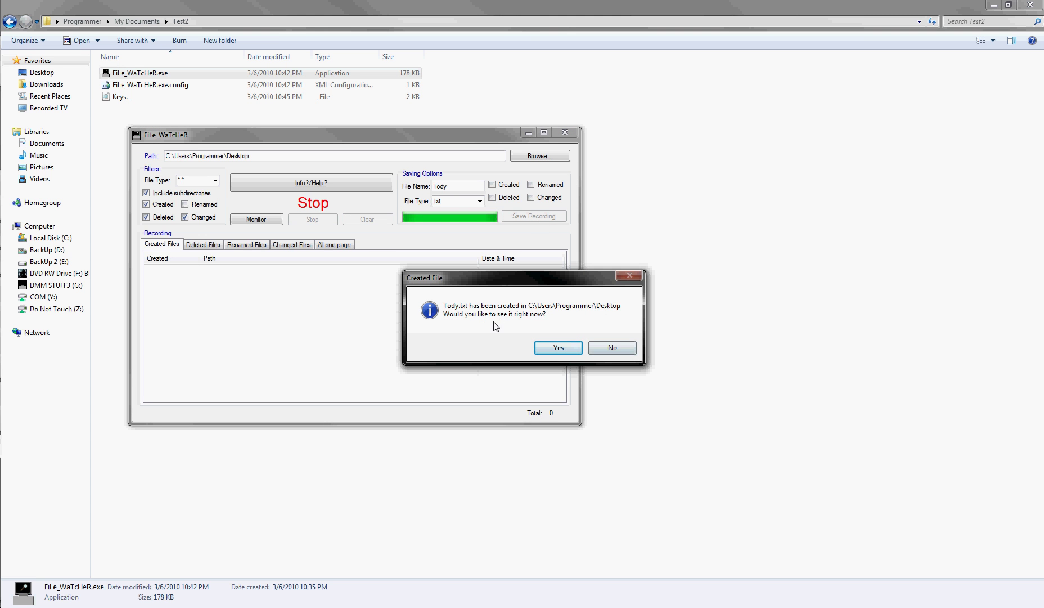
click(562, 351)
click(615, 81)
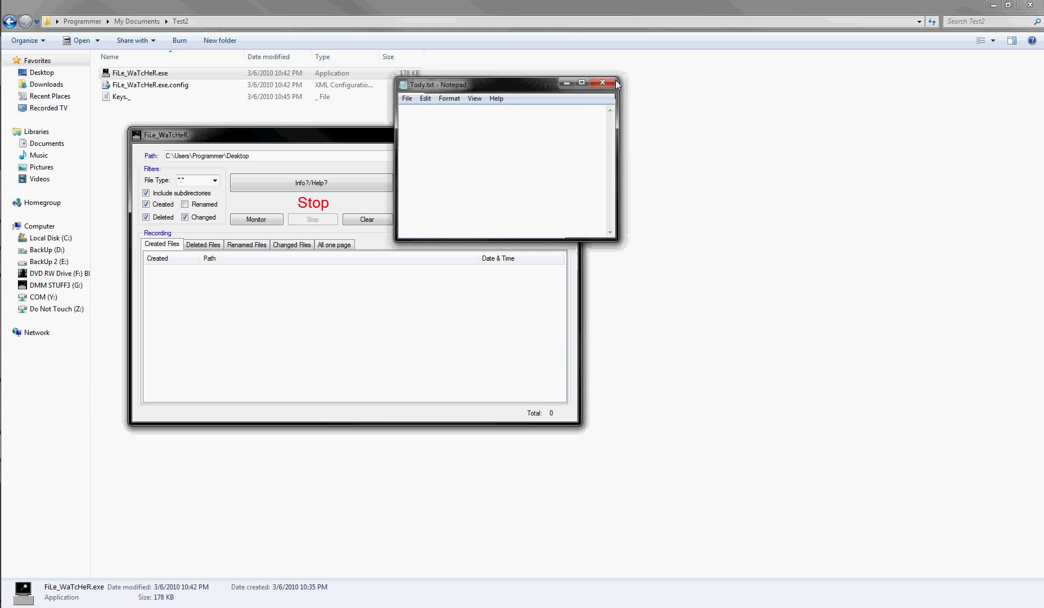
Clear the recording area, then check that the All, Deleted, Created, Renamed and Changed lists are empty.
click(367, 221)
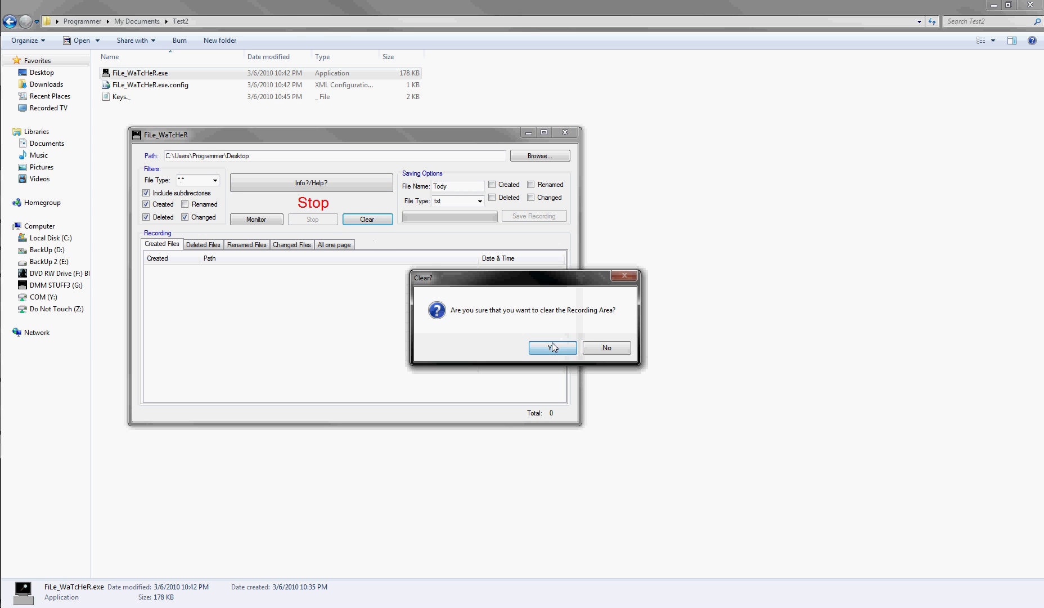
click(556, 344)
click(310, 244)
click(335, 244)
click(208, 244)
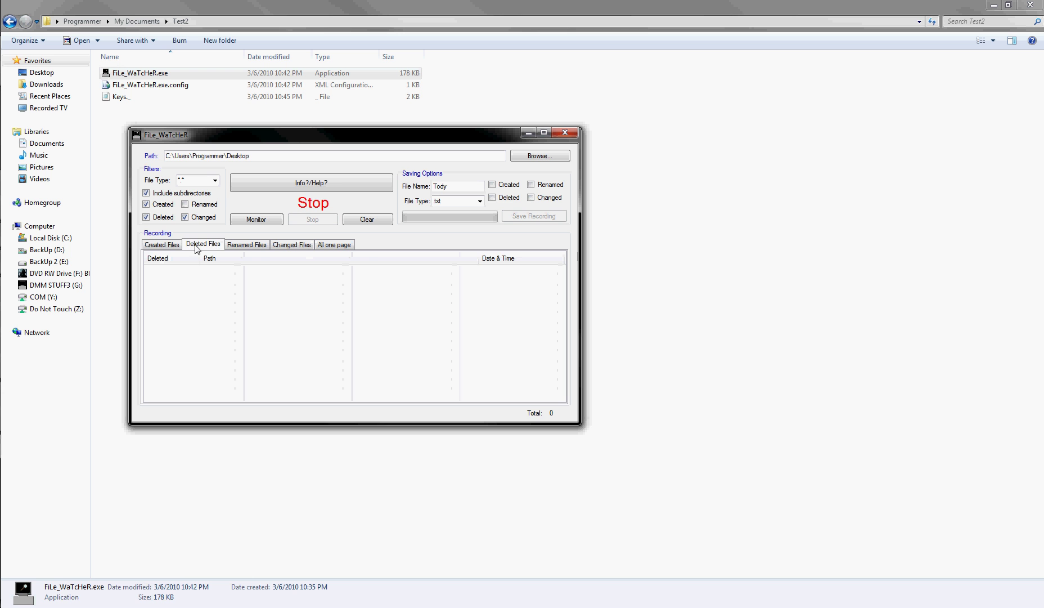
click(159, 246)
click(257, 246)
click(309, 246)
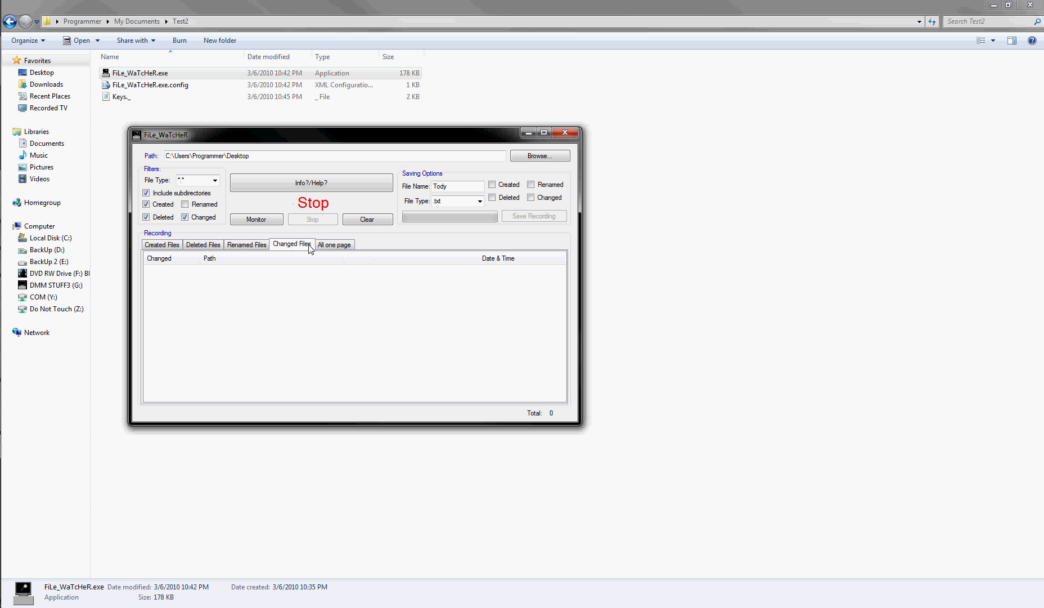
Read the Recording Area, Saving Options and usage help pages, ending on Creator (version -V3-.3, 3/6/10).
click(273, 182)
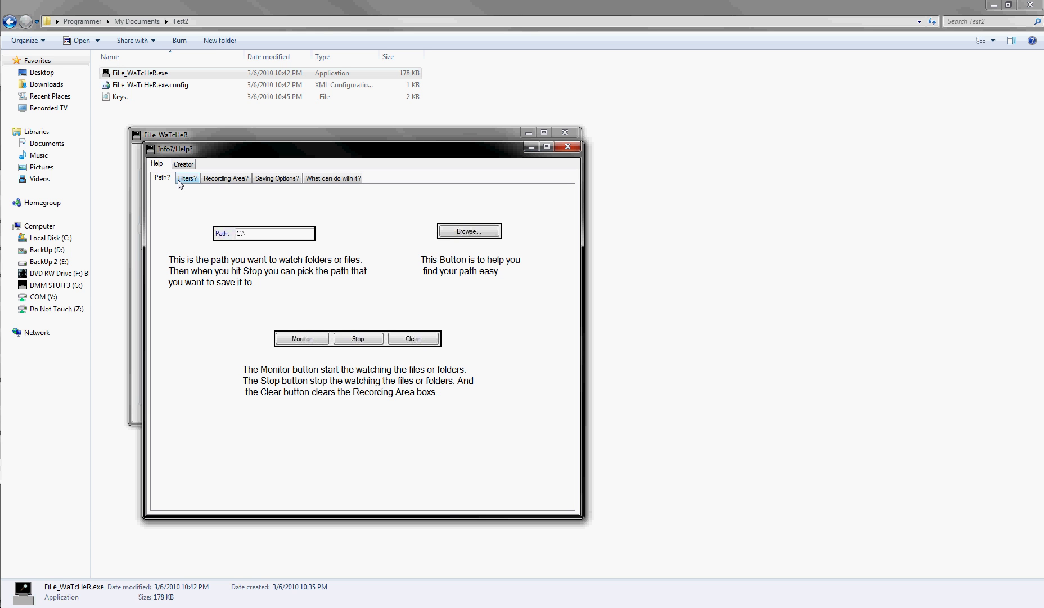
click(230, 180)
click(280, 180)
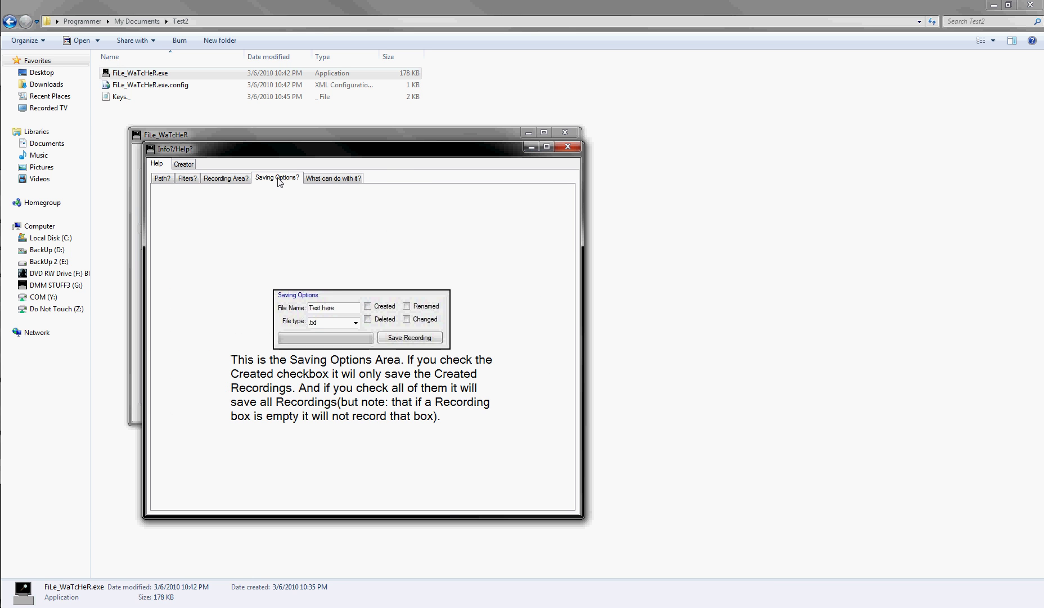
click(332, 179)
click(278, 178)
click(332, 179)
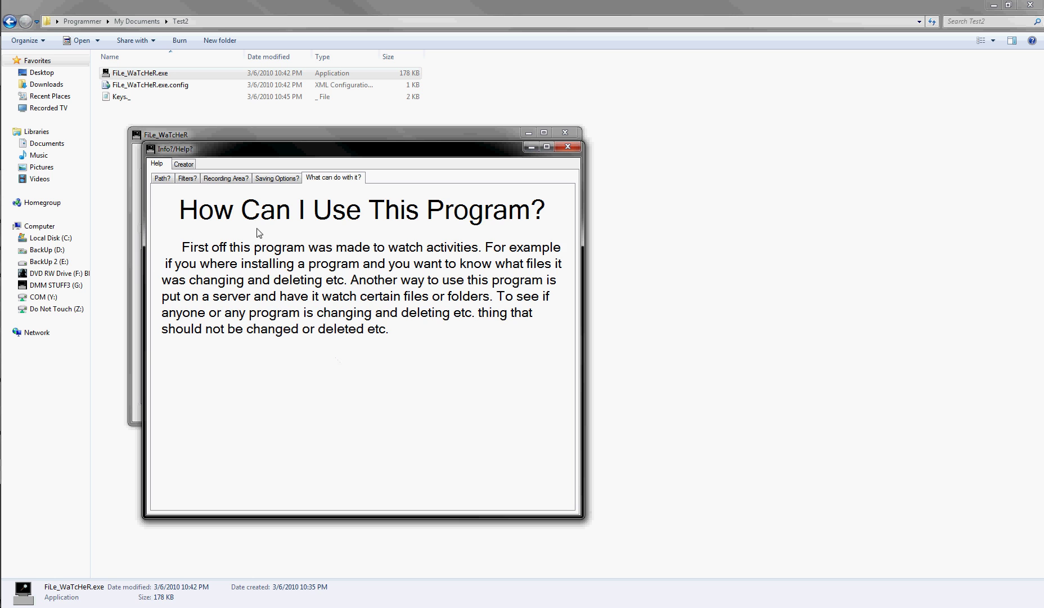
click(184, 164)
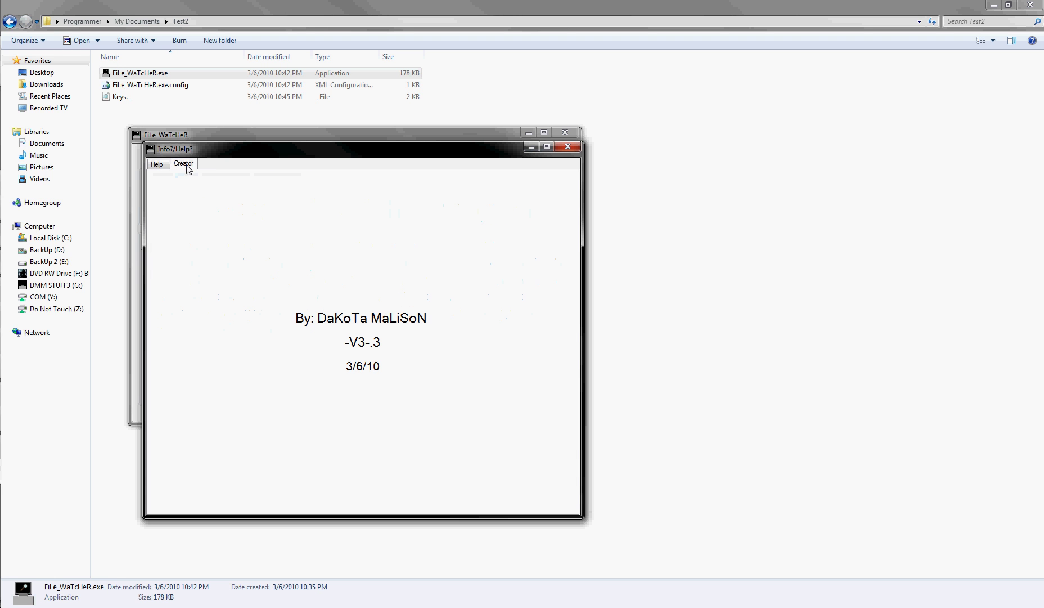